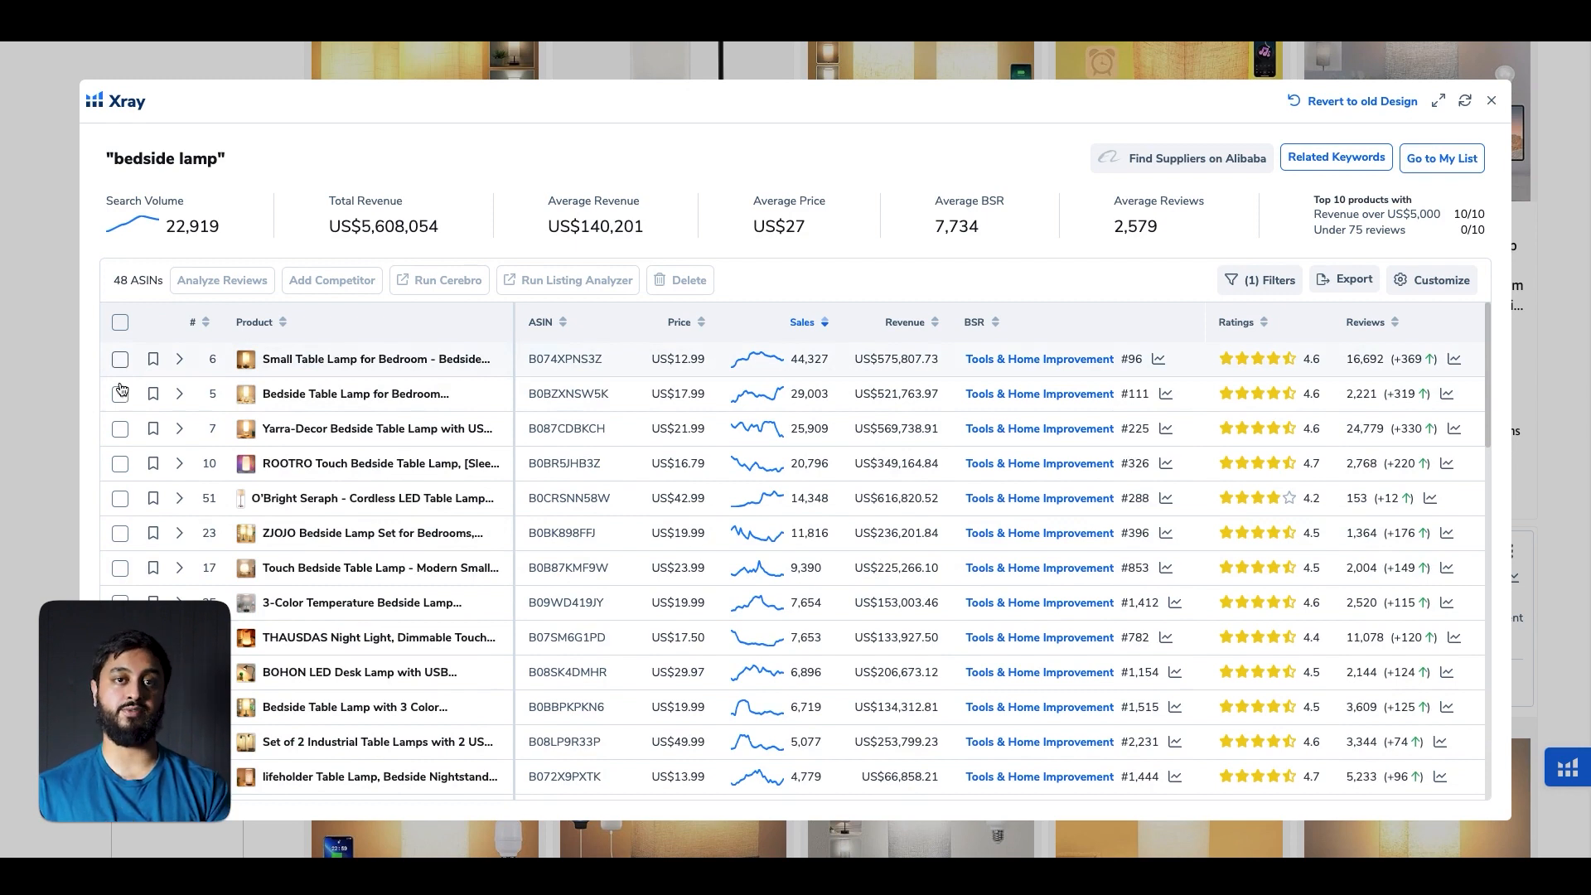
# Select the top seven best-selling products in the bedside lamp results, leaving out the ROOTRO touch lamp
pyautogui.click(120, 359)
pyautogui.click(120, 359)
pyautogui.click(120, 359)
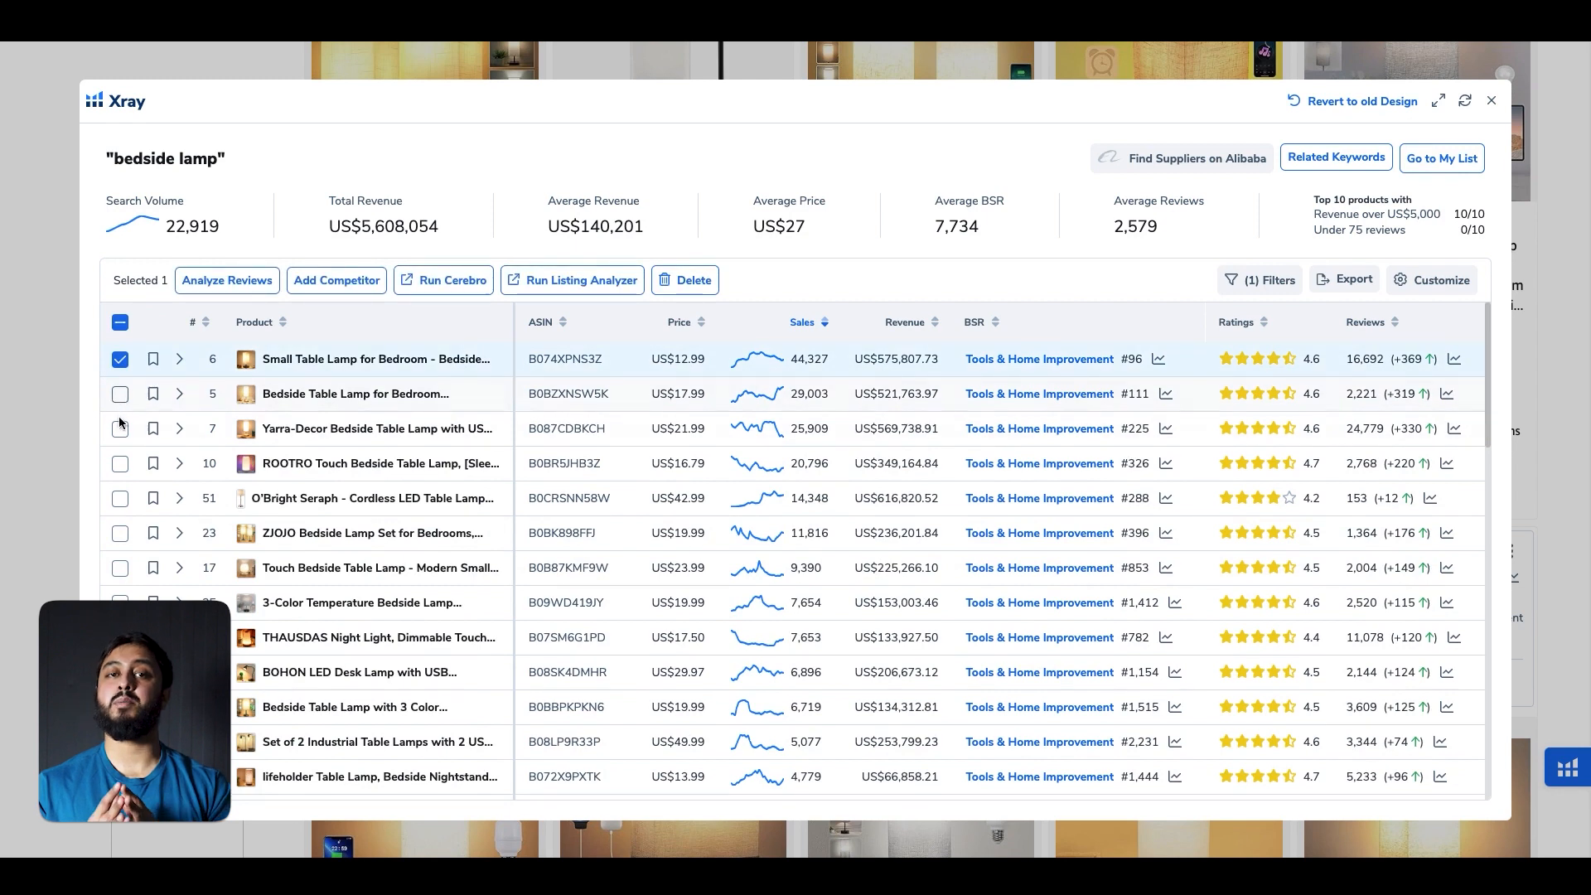
pyautogui.click(120, 394)
pyautogui.click(120, 429)
pyautogui.click(120, 464)
pyautogui.click(120, 499)
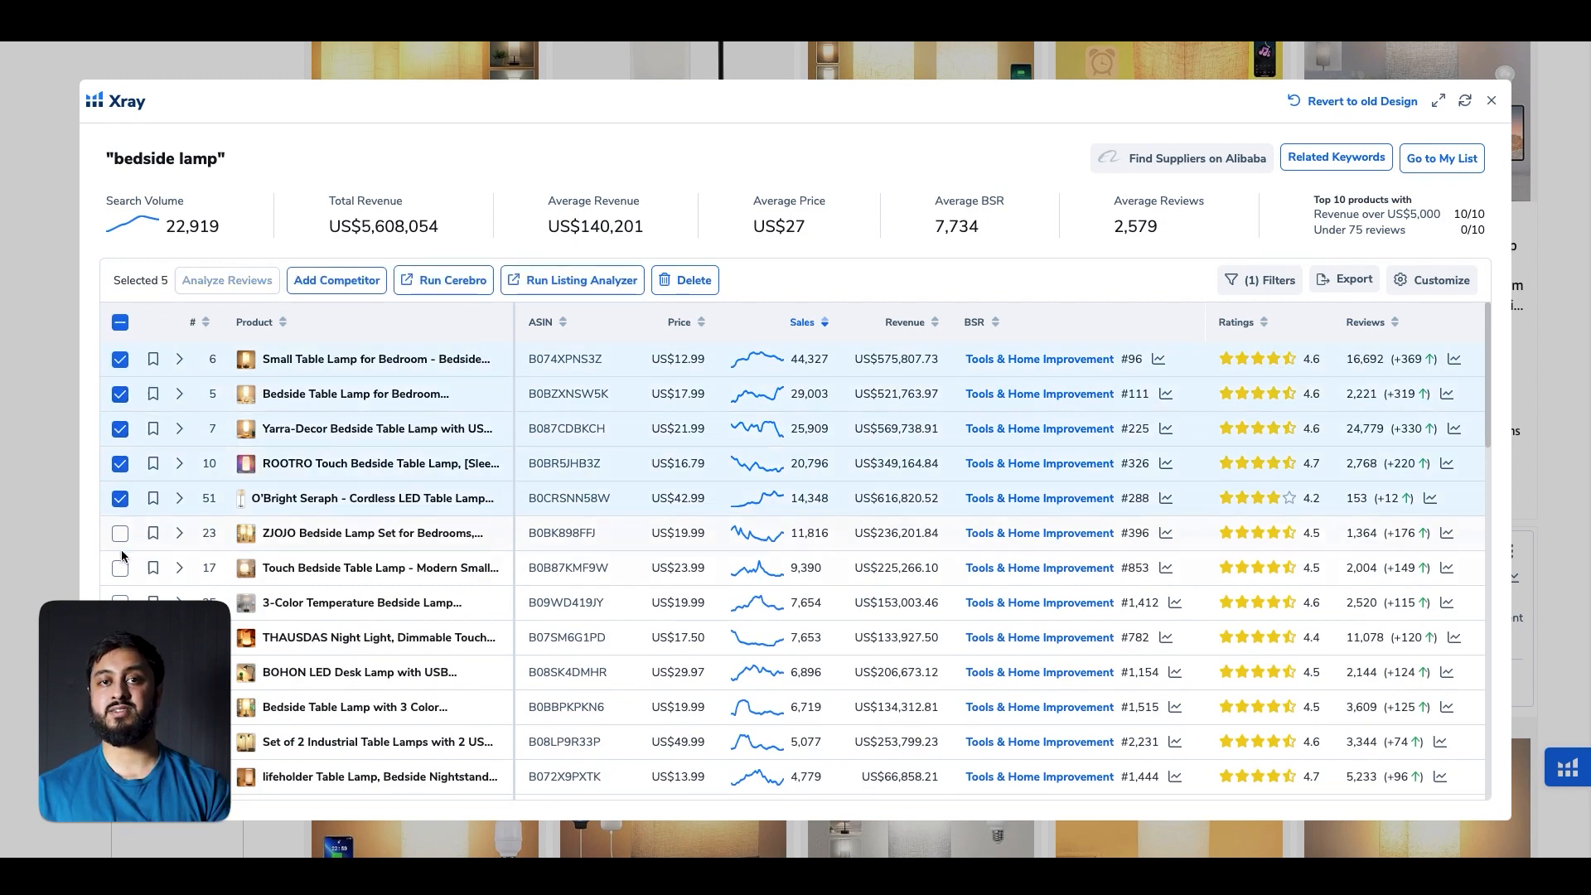
pyautogui.click(120, 533)
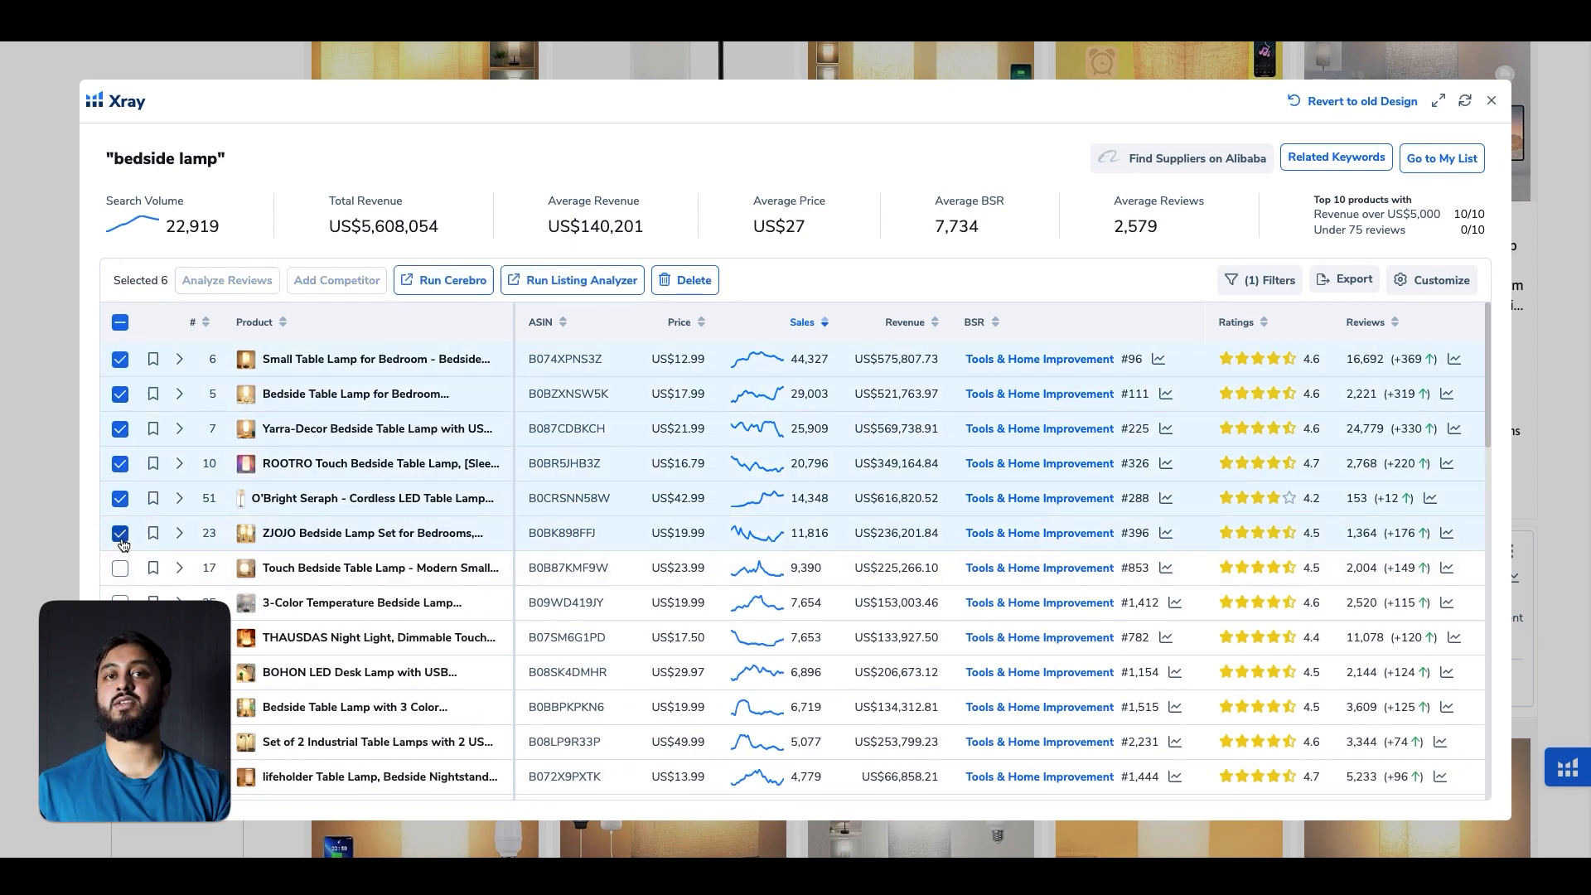
pyautogui.click(120, 463)
pyautogui.click(120, 568)
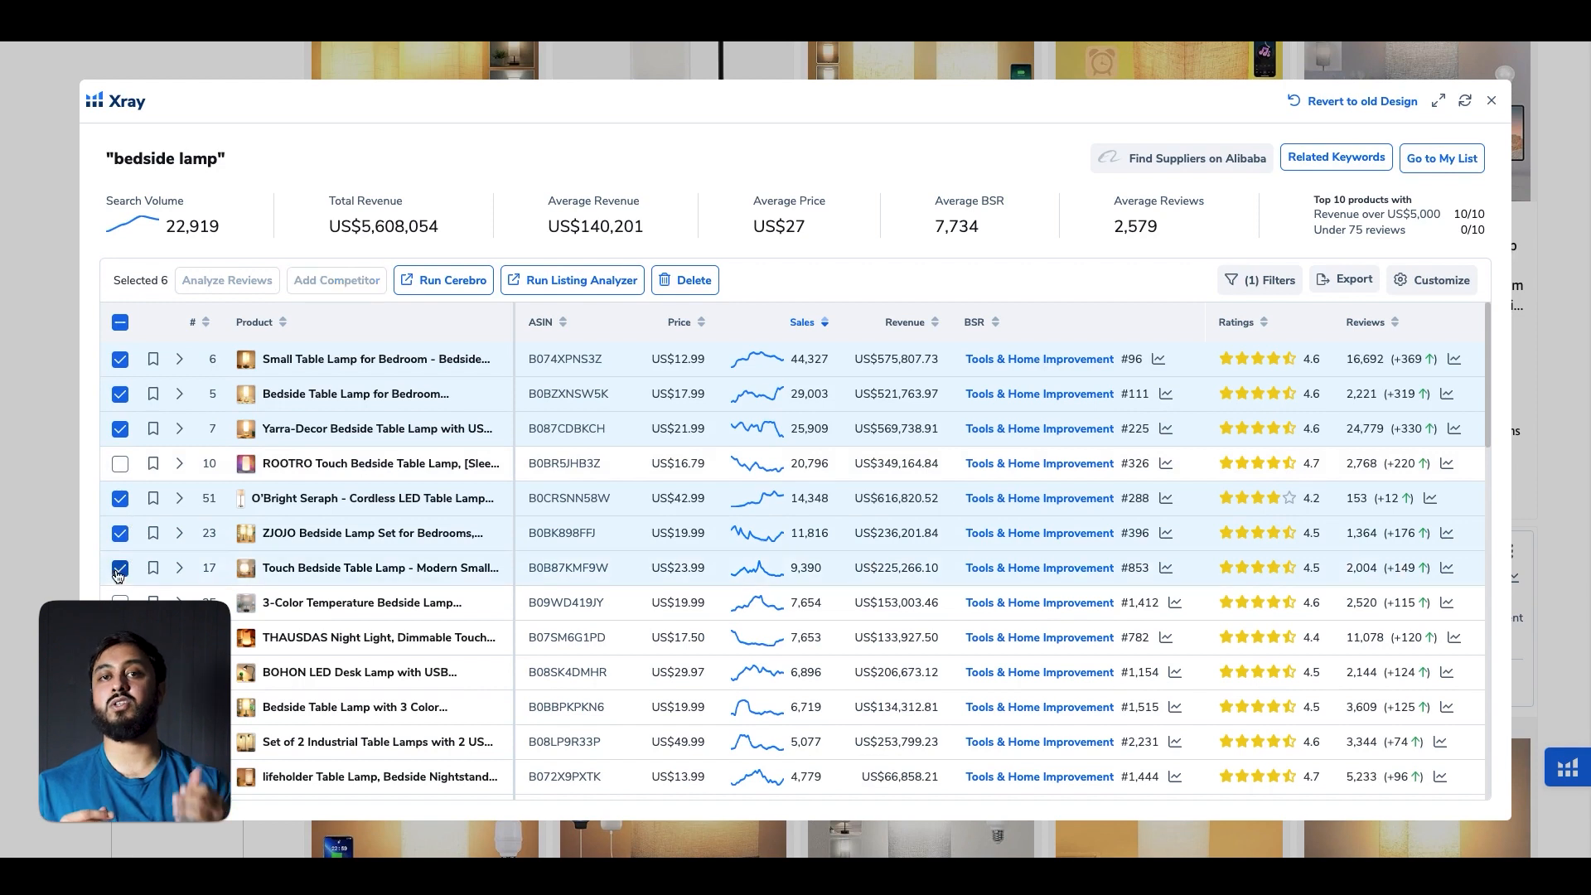
# Add the 3-Color Temperature, BOHON, 3 Color bedside and Set of 2 Industrial lamps to the selection, leaving out the THAUSDAS night light
pyautogui.scroll(-2, 116, 575)
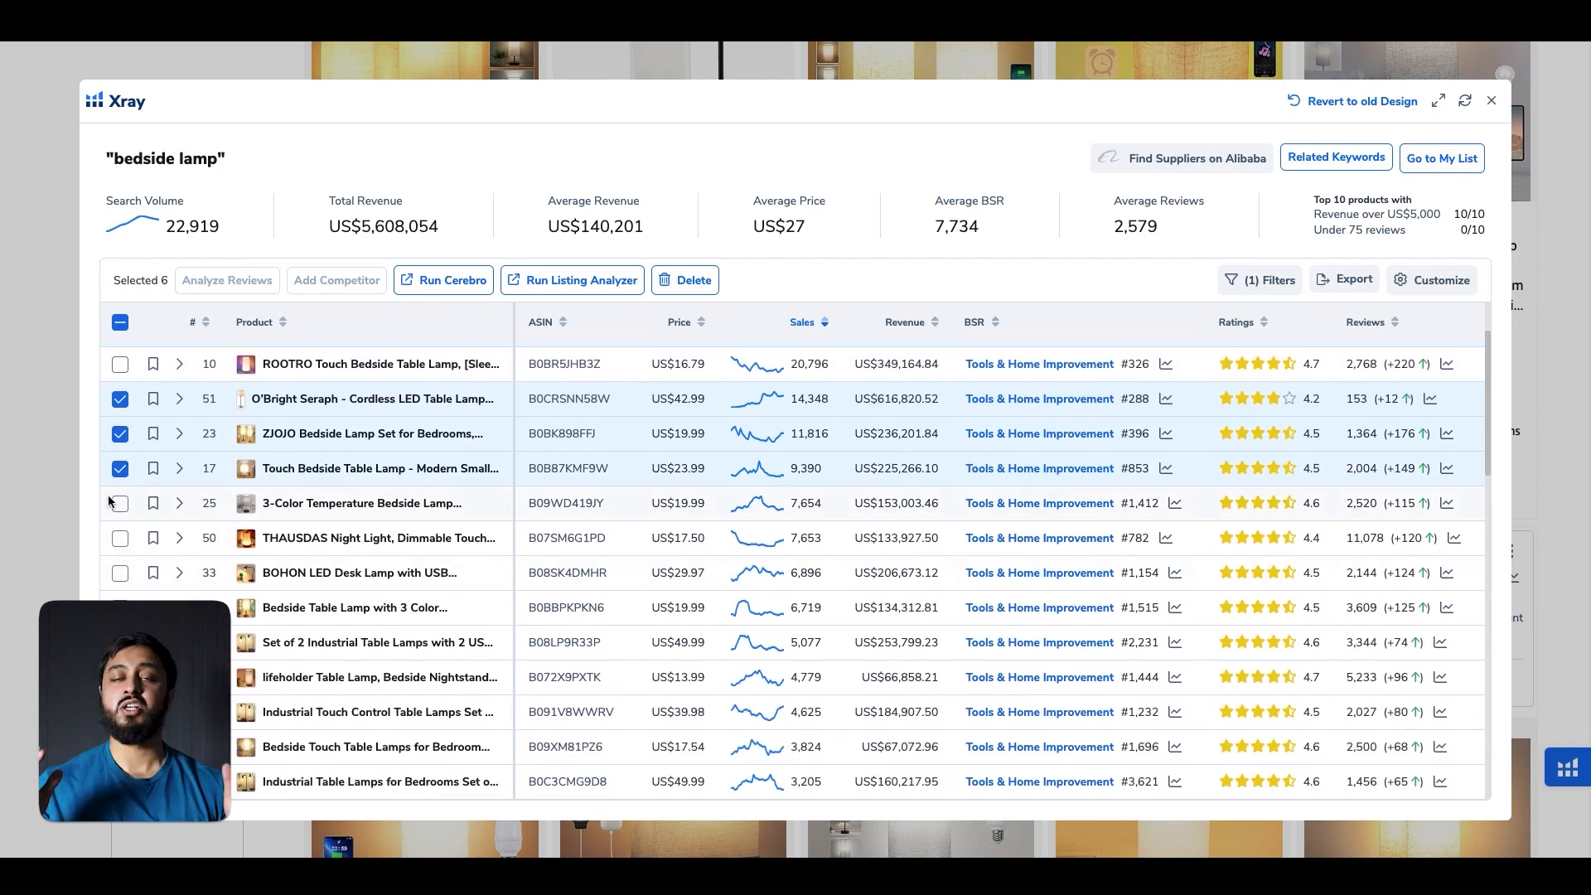
pyautogui.click(119, 504)
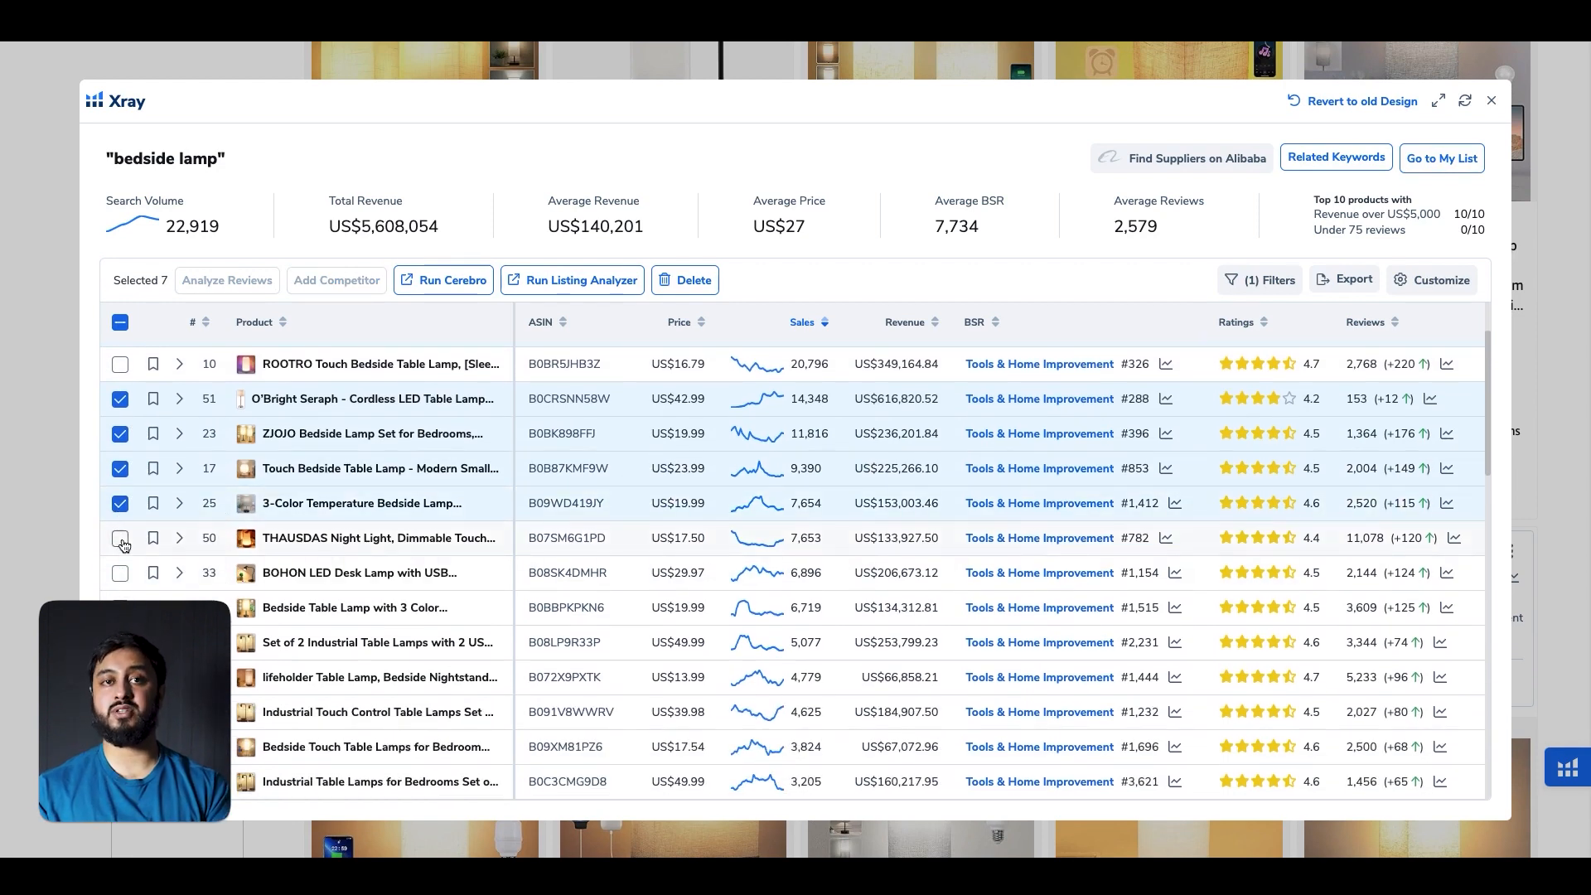
pyautogui.click(120, 539)
pyautogui.click(120, 572)
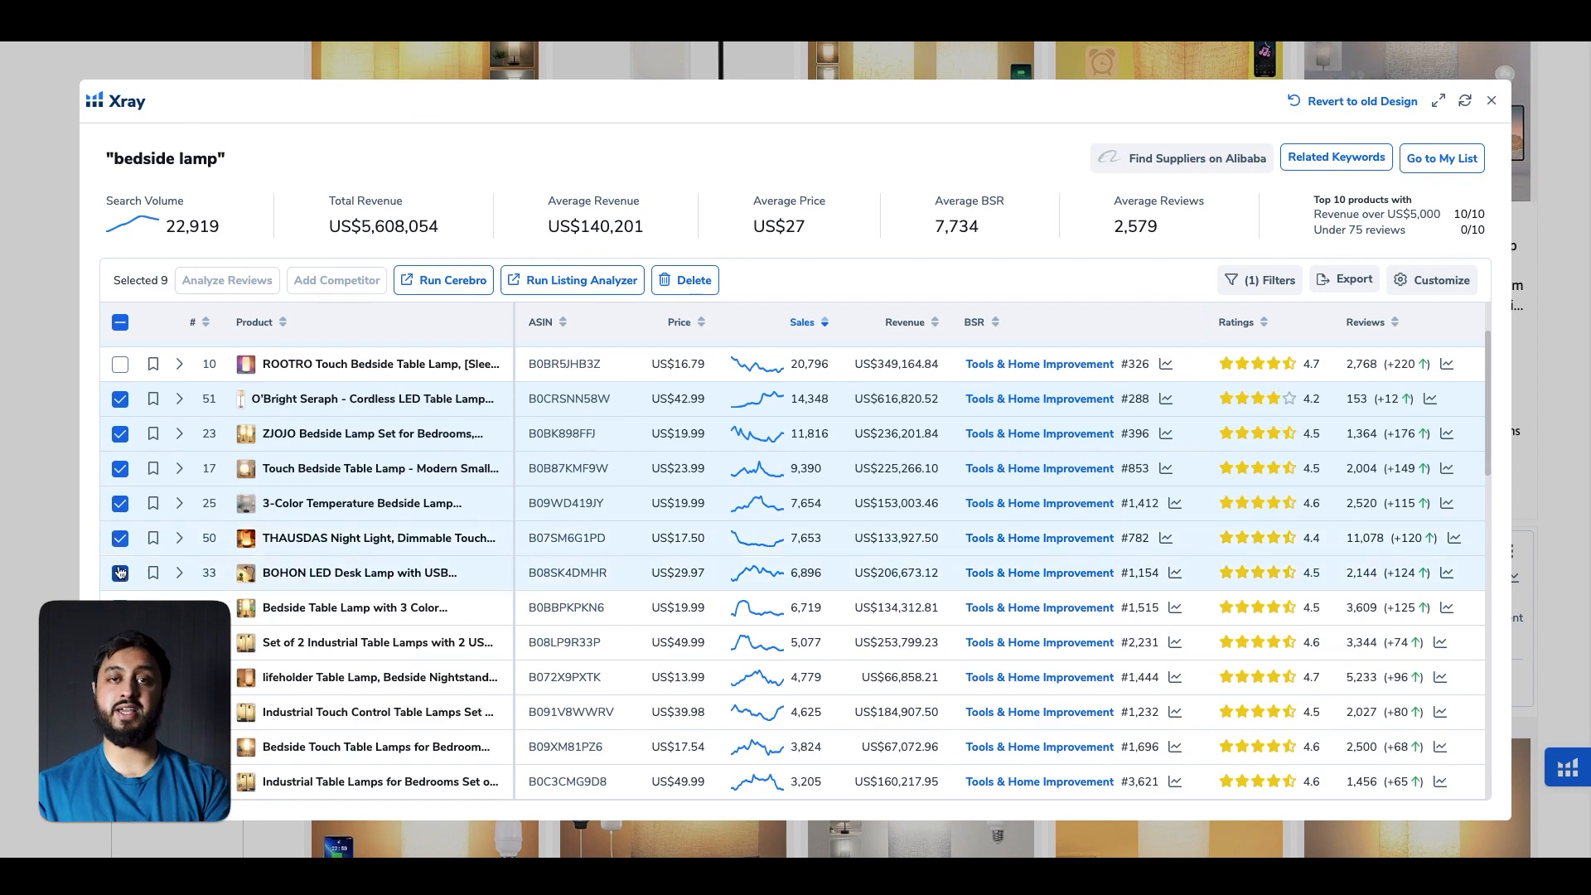
pyautogui.click(120, 539)
pyautogui.click(120, 608)
pyautogui.click(120, 643)
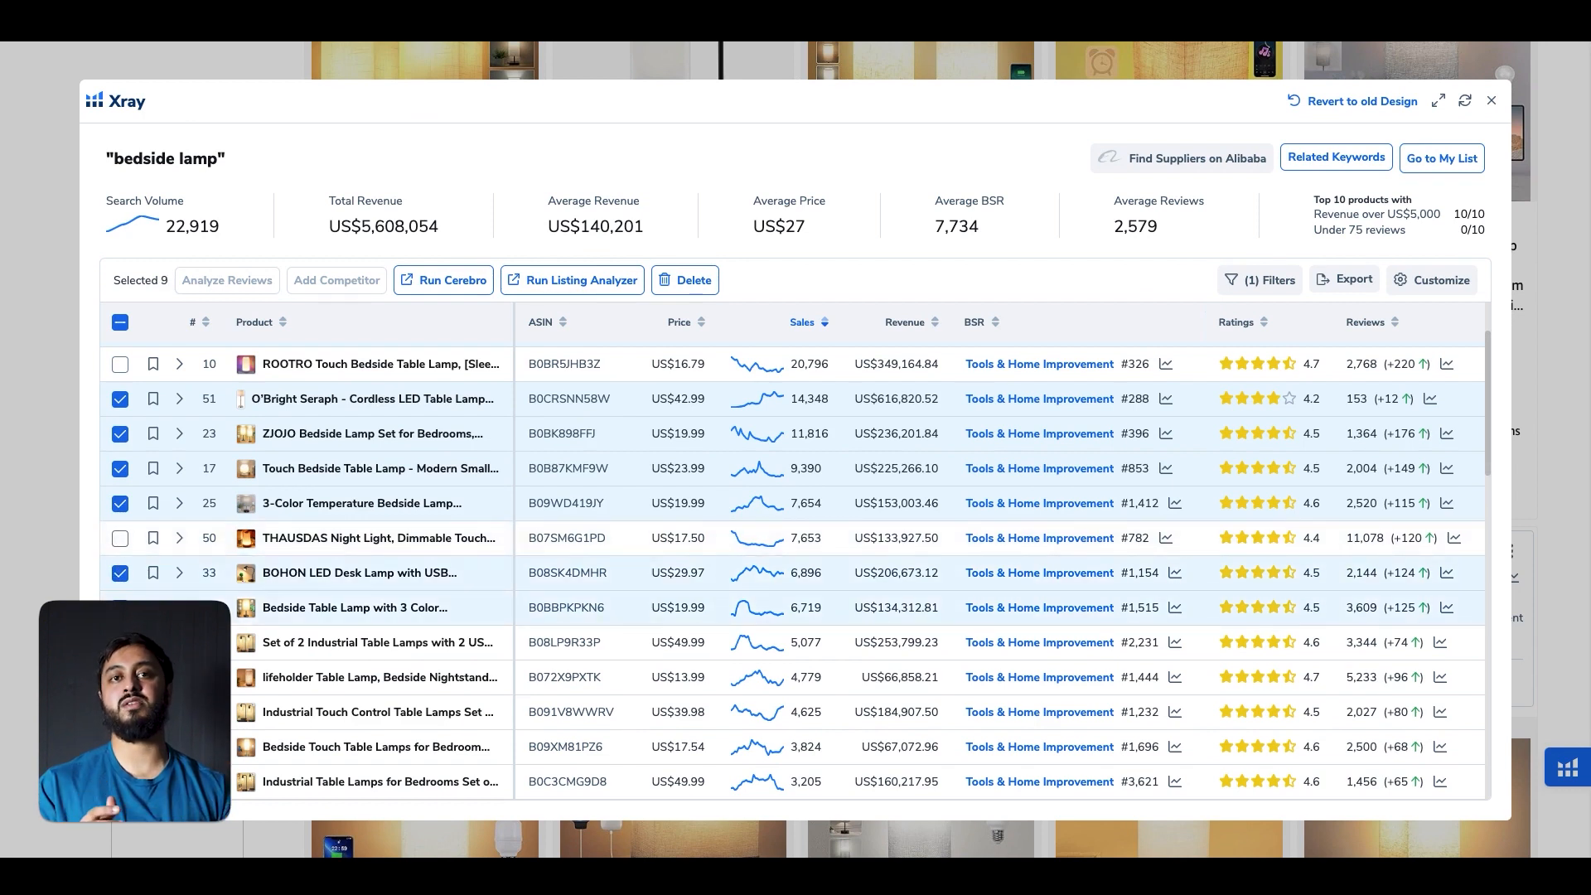
pyautogui.scroll(-1, 613, 792)
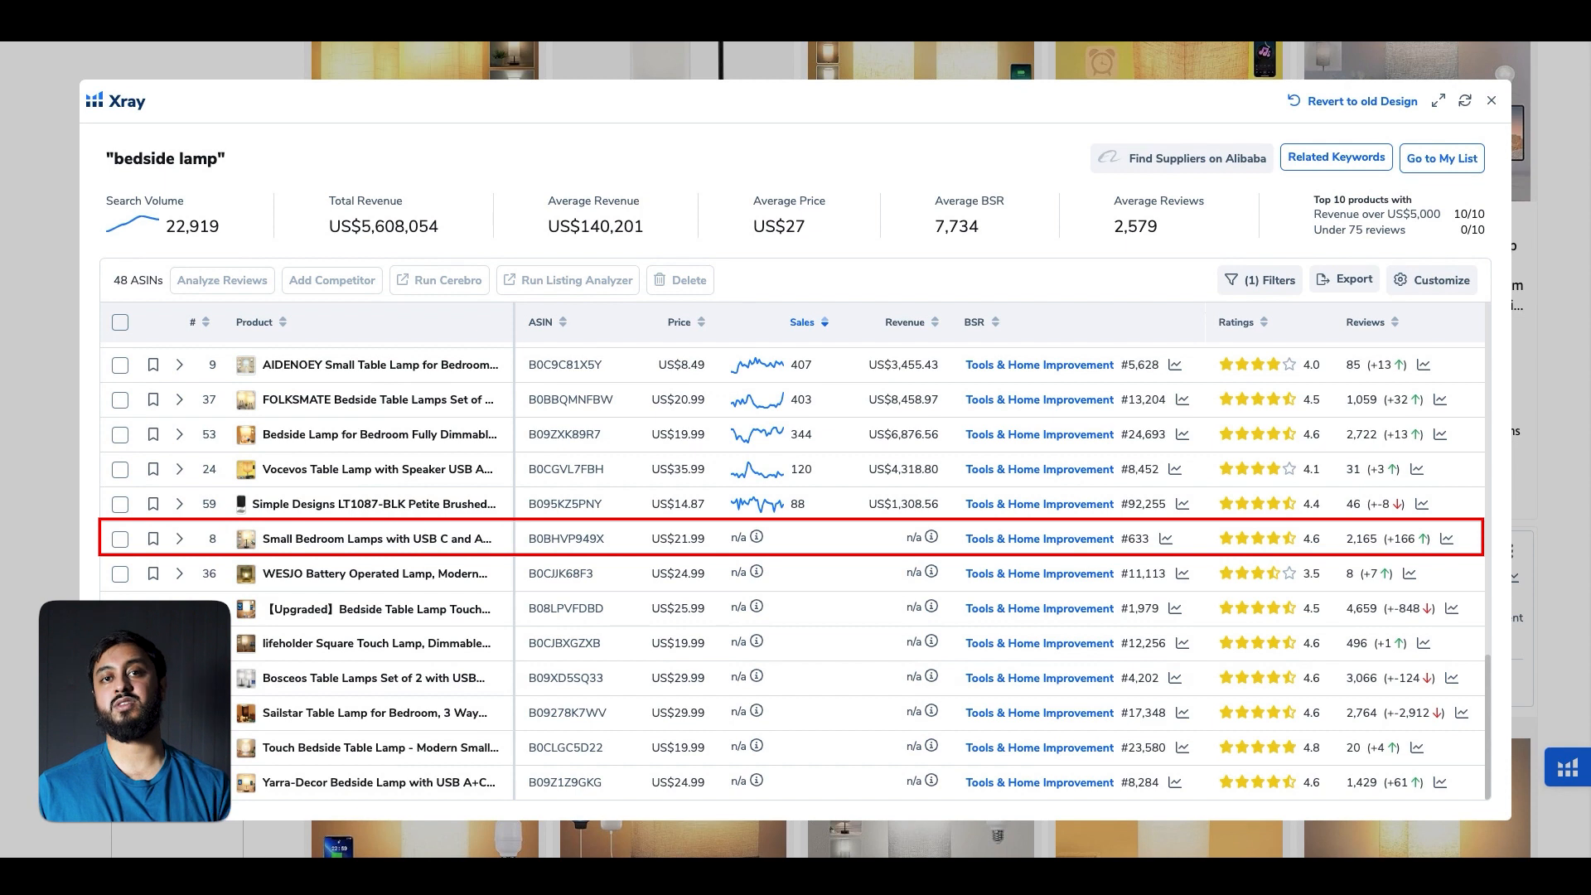
pyautogui.click(279, 543)
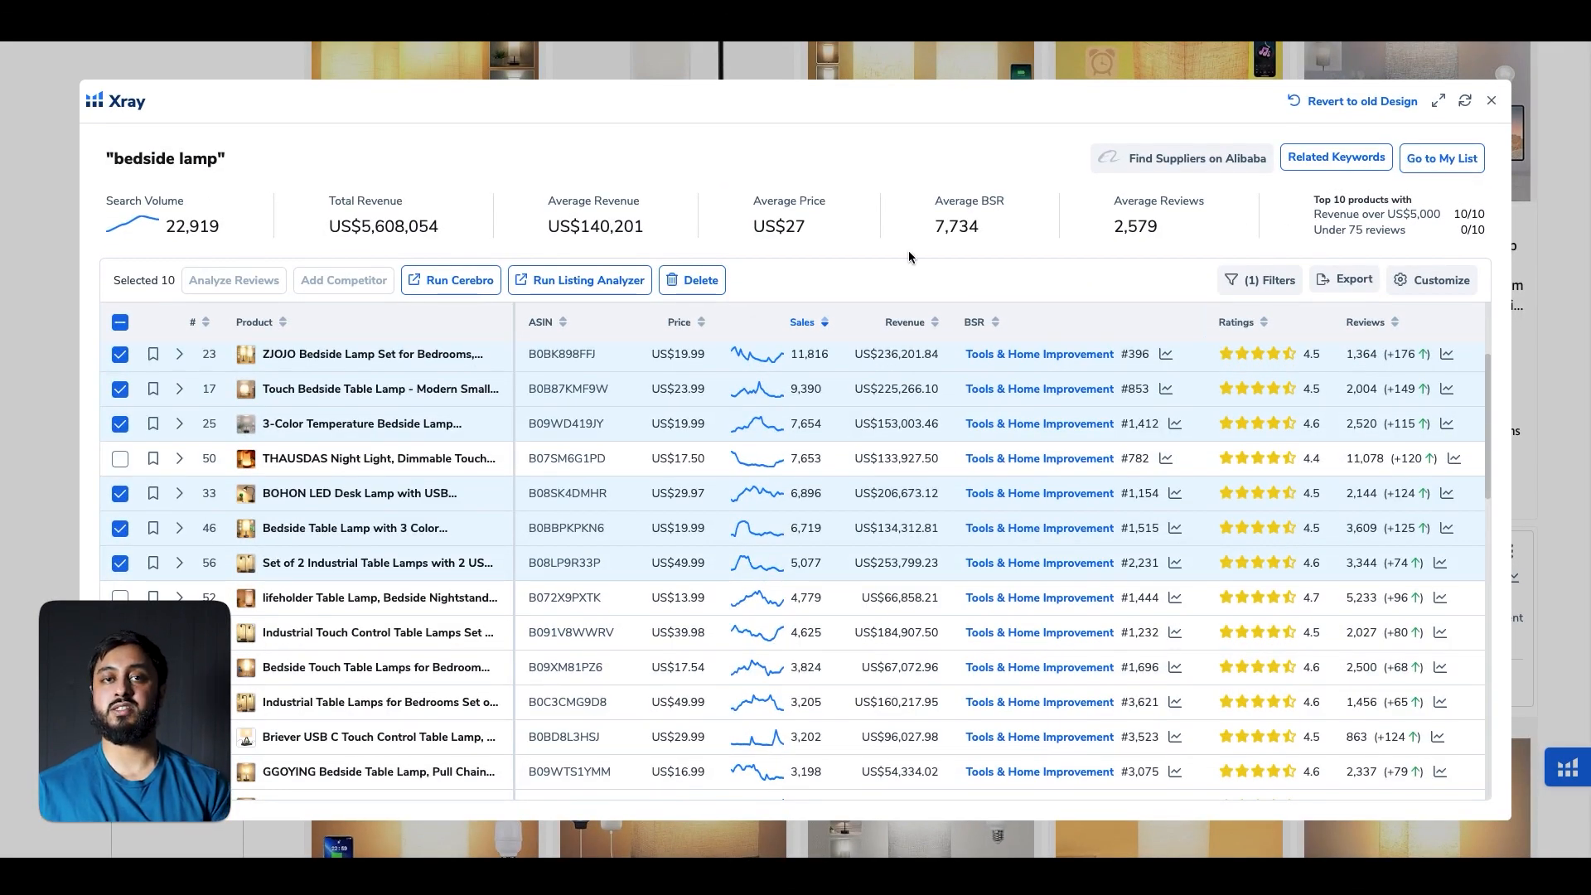
# Run Cerebro on the ten selected products and retrieve their keywords
pyautogui.click(456, 276)
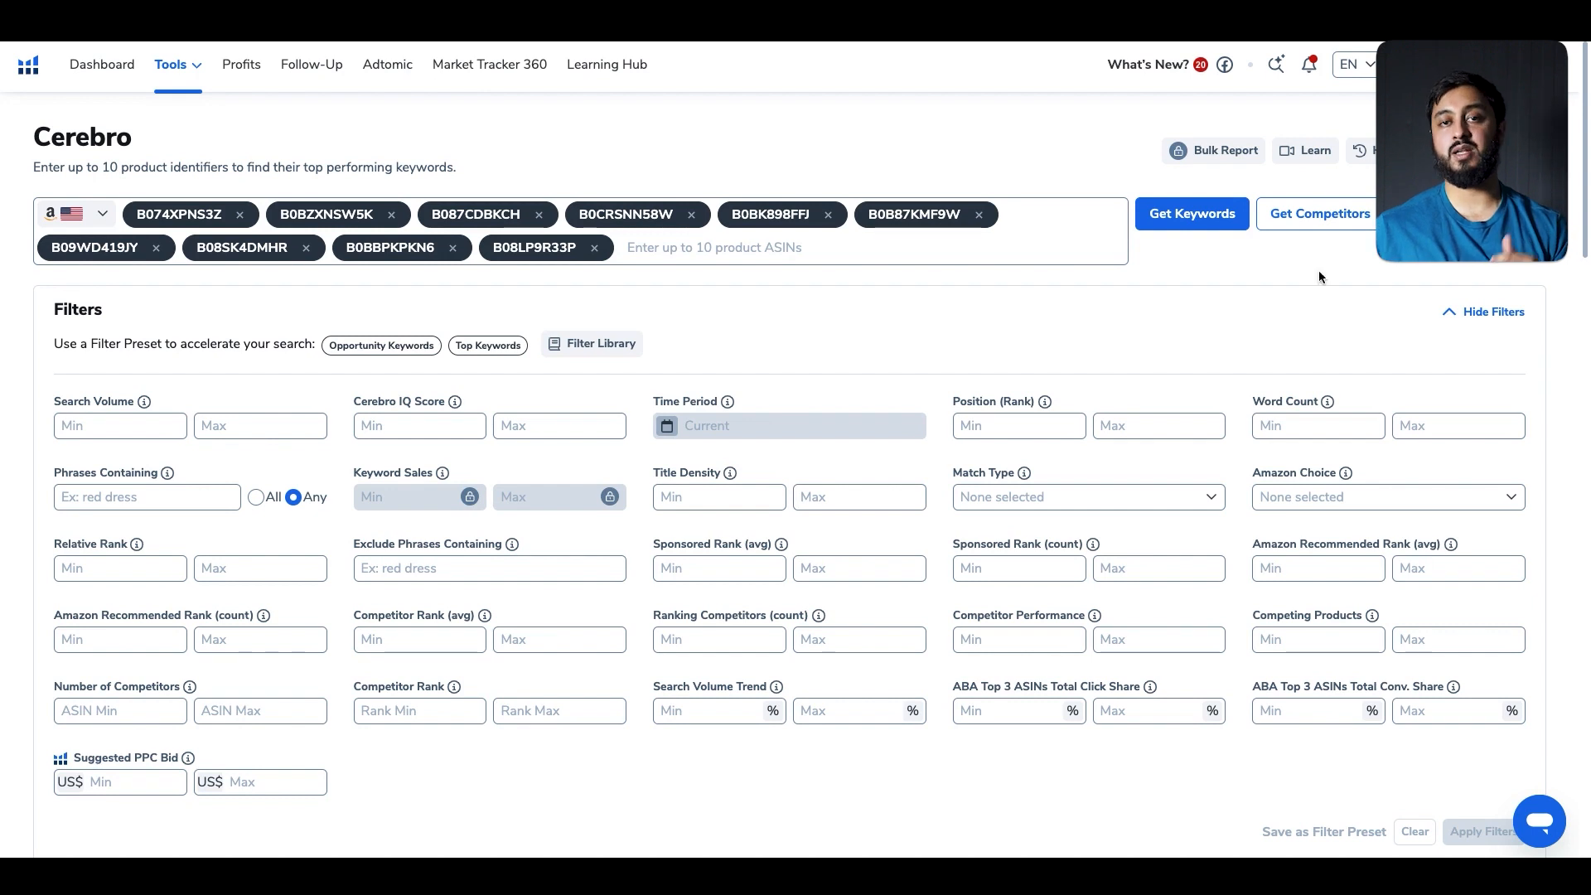
pyautogui.click(1203, 222)
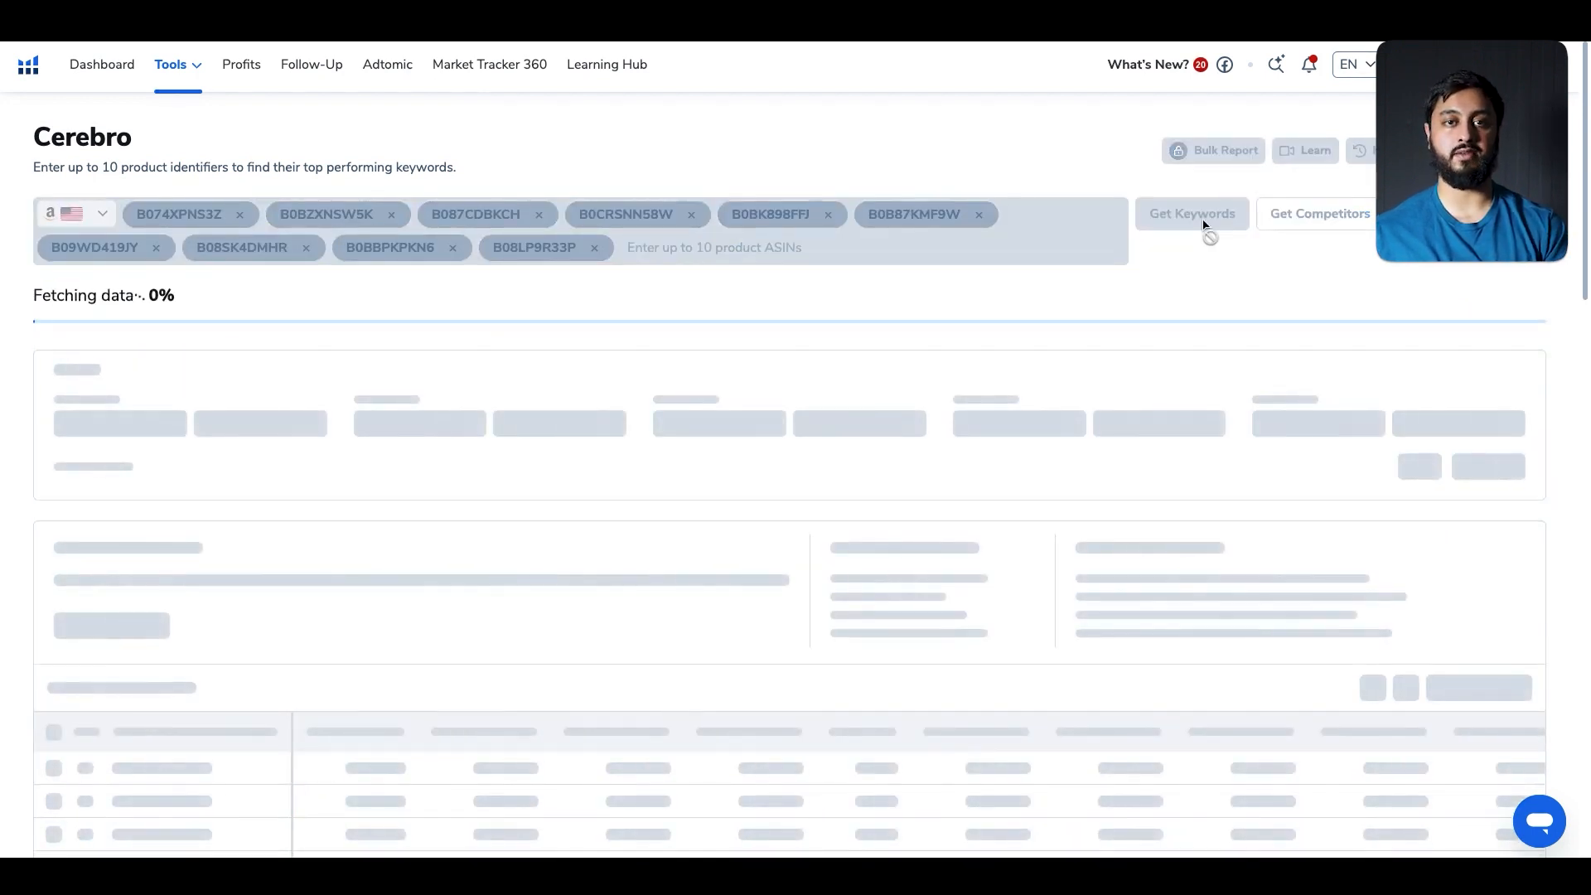
pyautogui.scroll(-10, 698, 755)
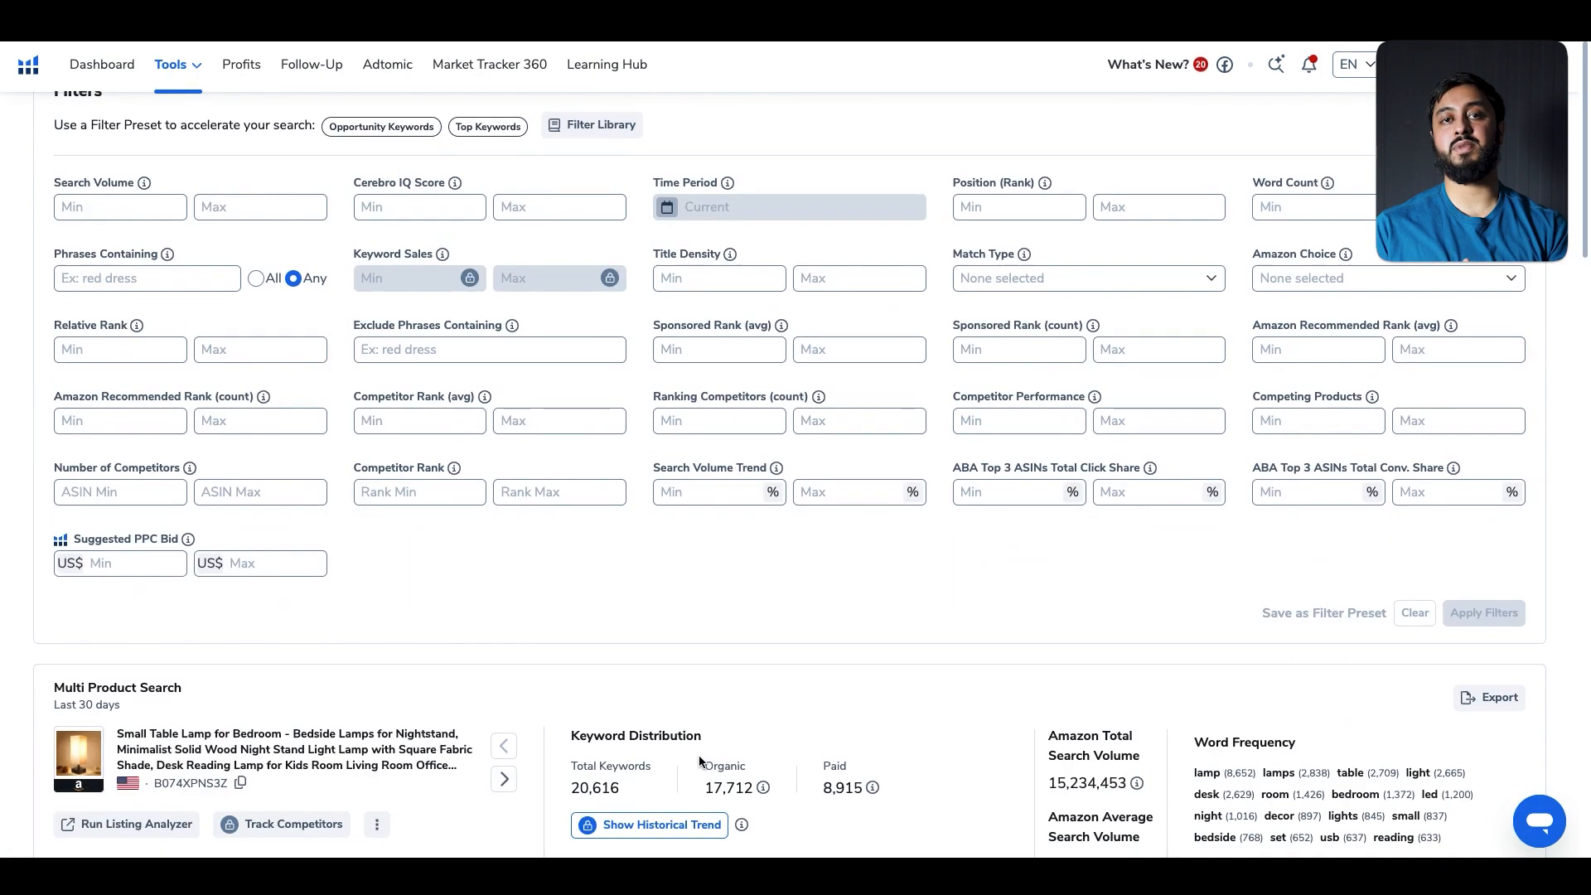
pyautogui.scroll(-1, 700, 758)
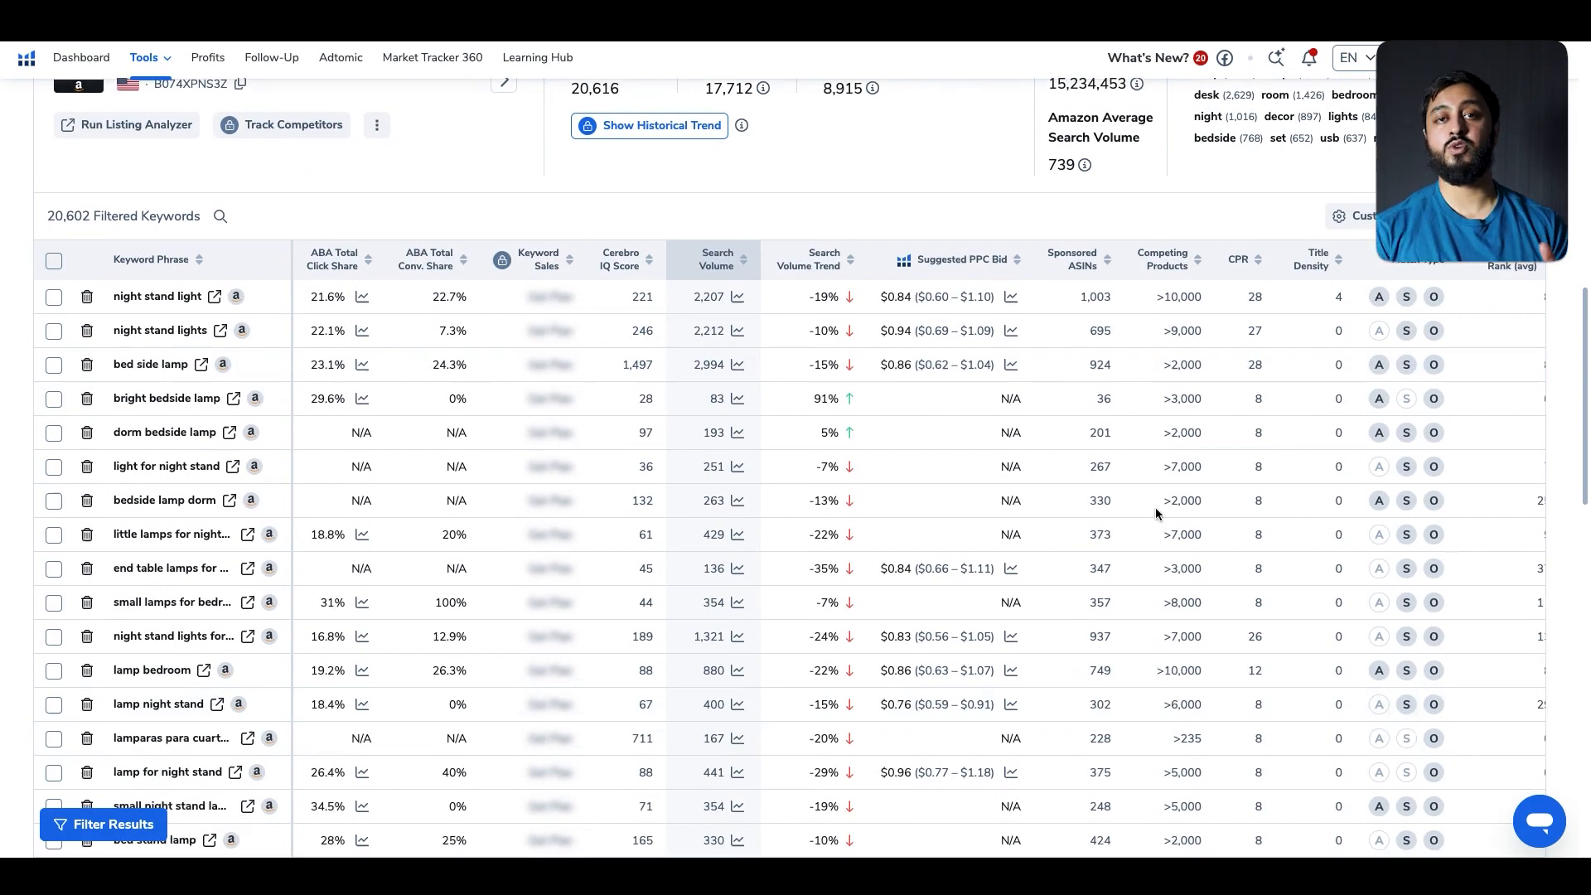
# Filter the keywords to the Organic match type with a minimum word count of 2
pyautogui.scroll(15, 1155, 507)
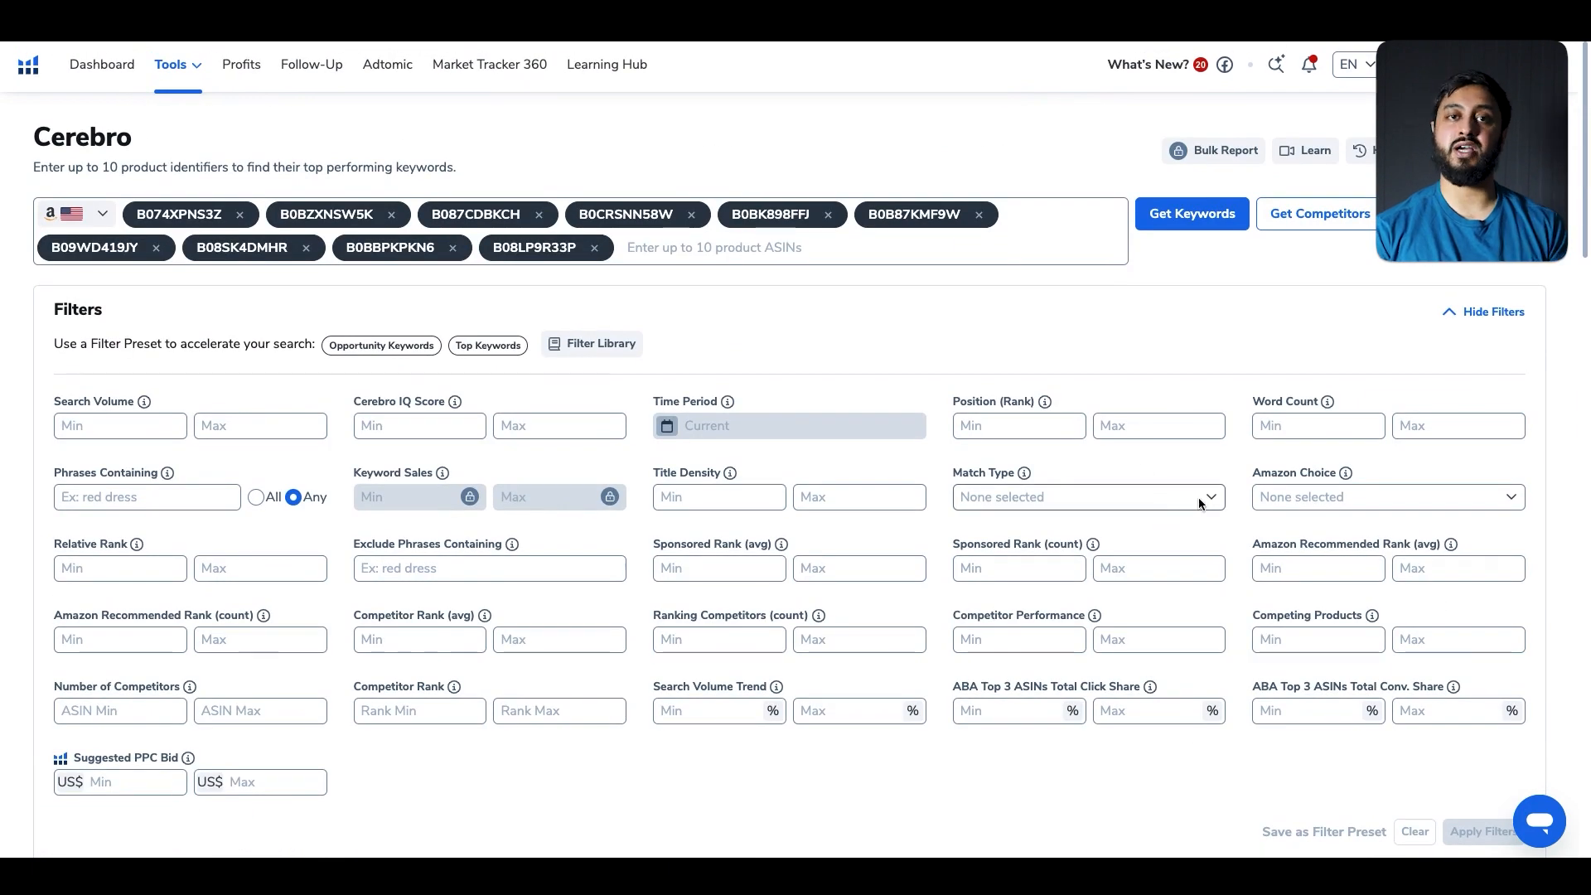
pyautogui.click(1182, 498)
pyautogui.click(1078, 541)
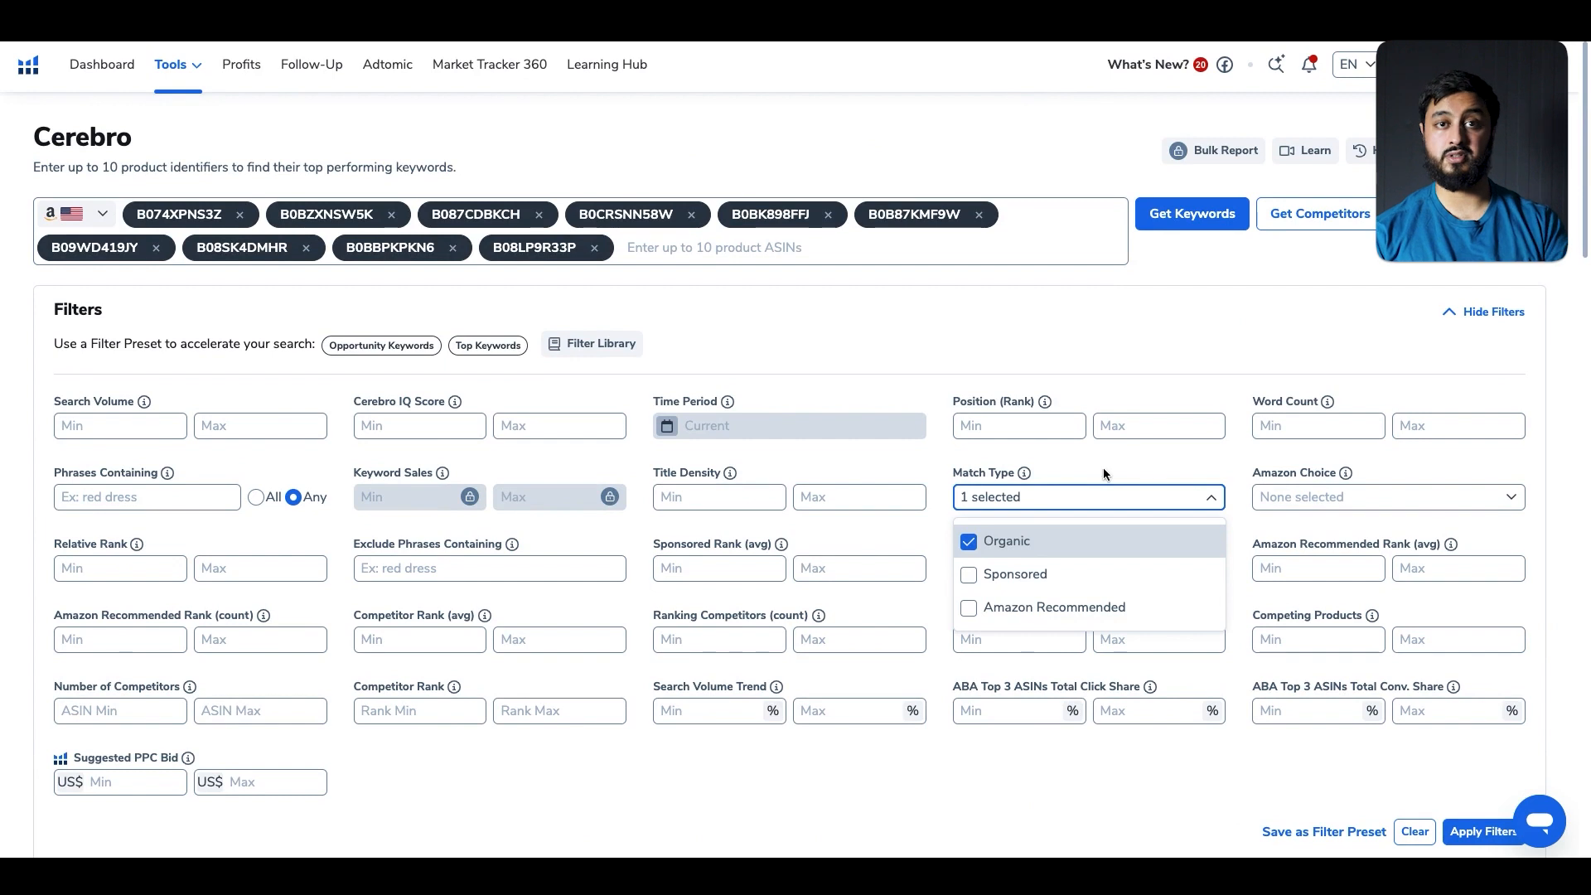
pyautogui.scroll(-2, 1274, 318)
pyautogui.click(1285, 257)
pyautogui.write('2')
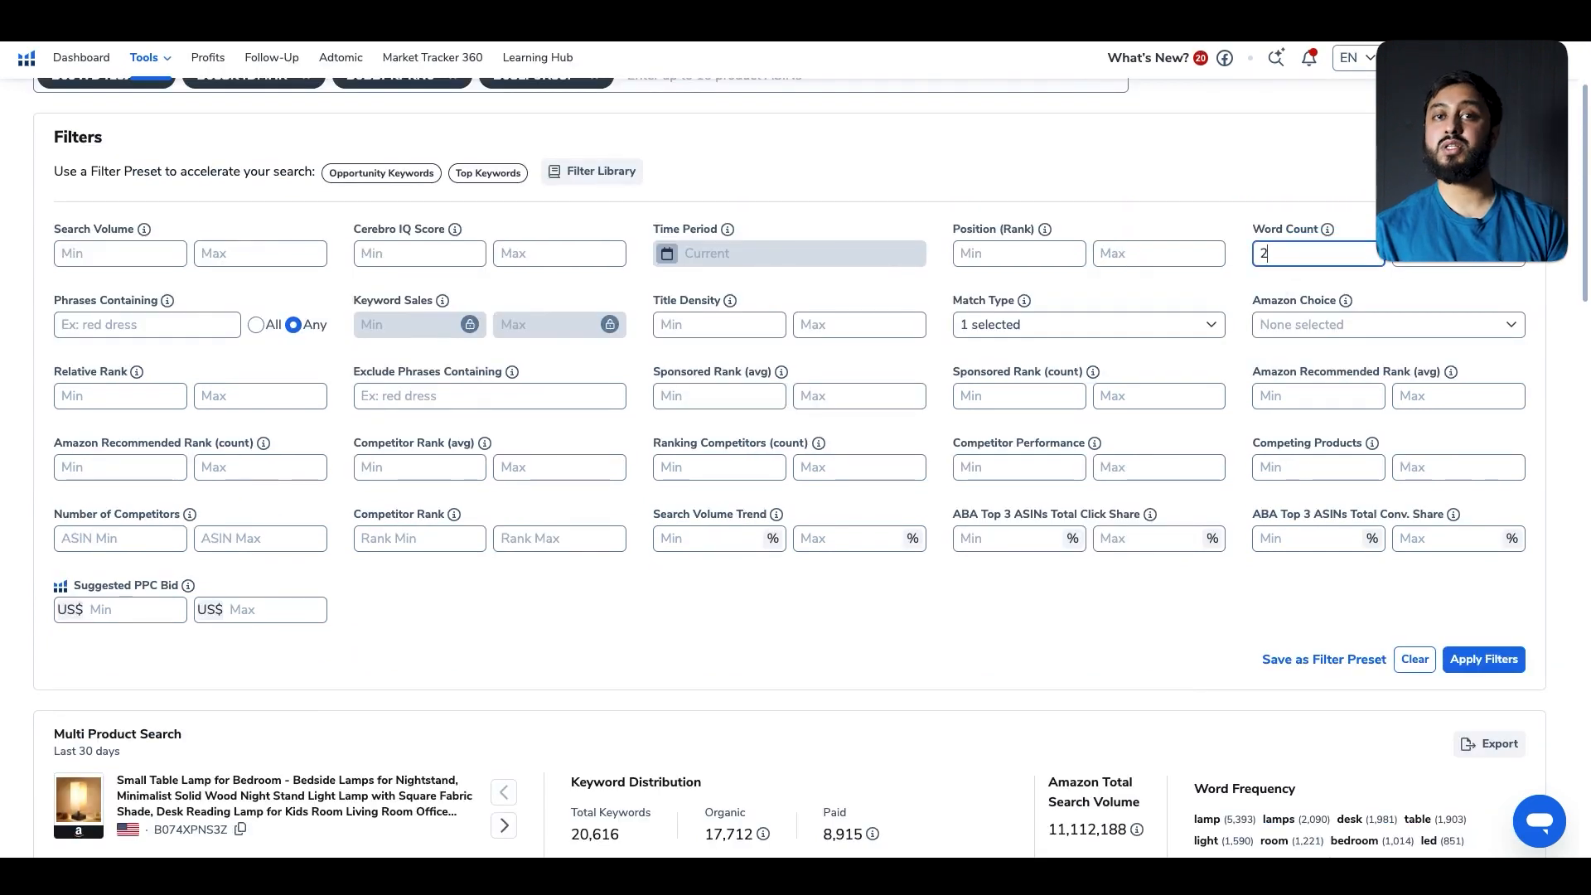
pyautogui.click(1496, 661)
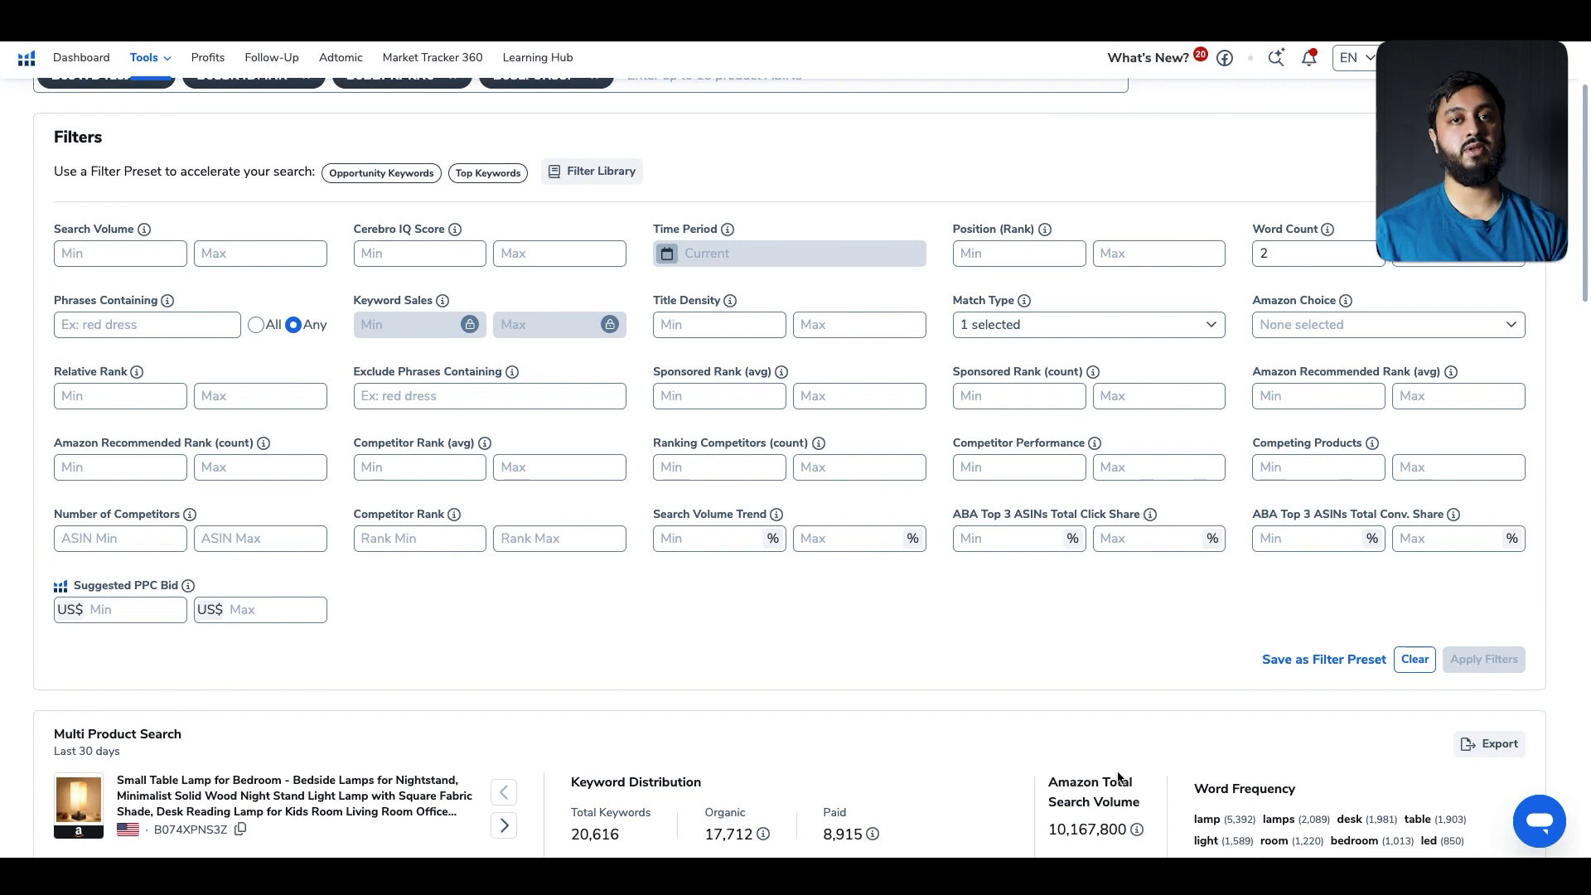
# Apply a minimum search volume of 500 to the keyword filters
pyautogui.click(120, 253)
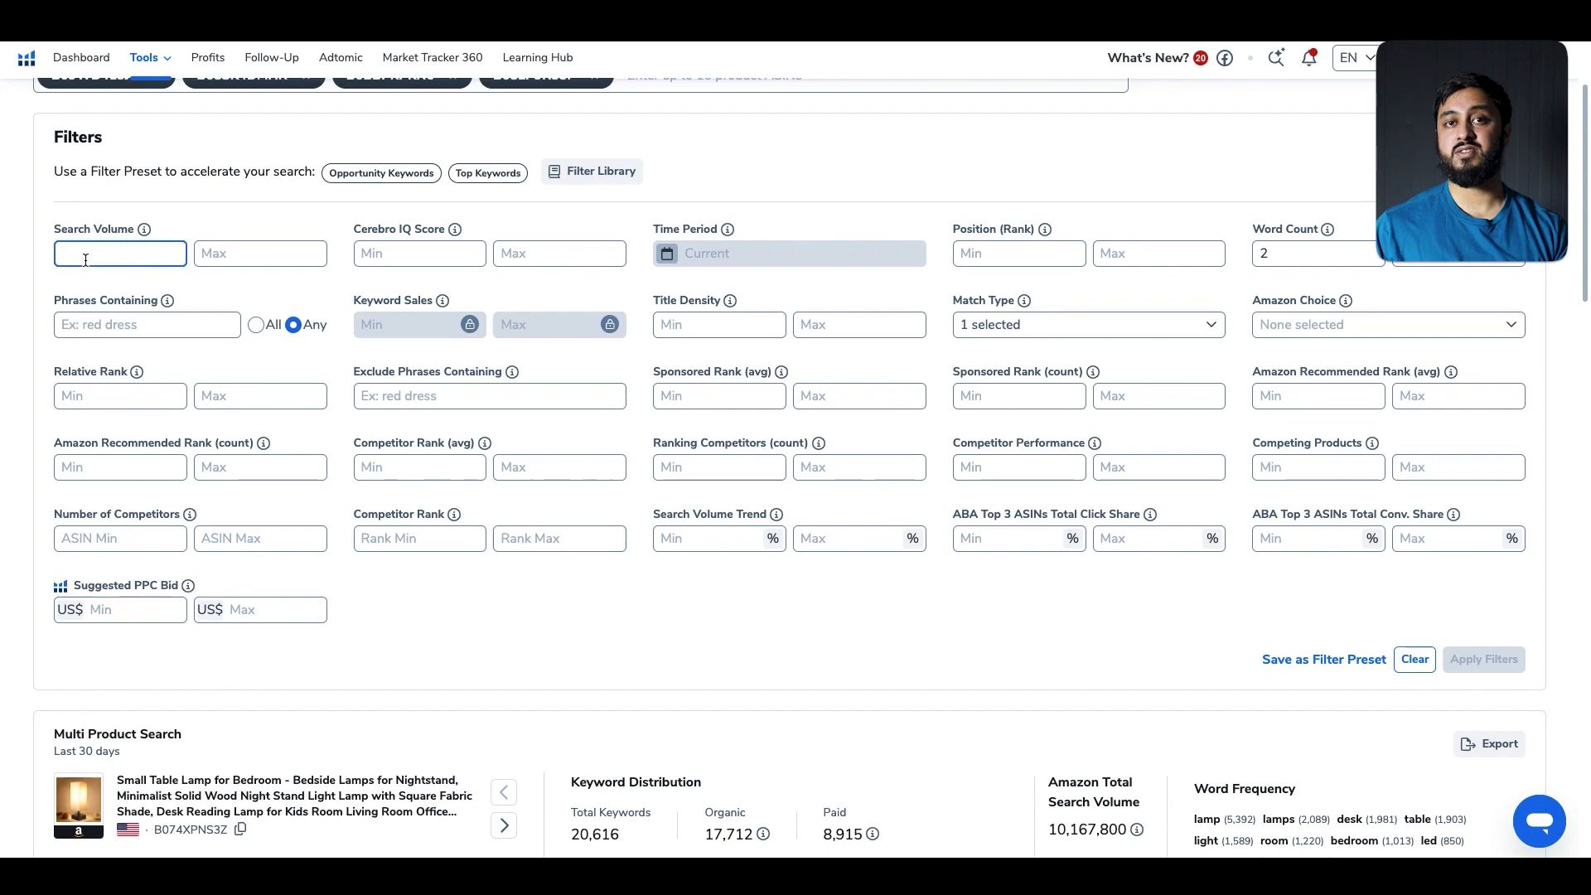
pyautogui.write('500')
pyautogui.click(1484, 659)
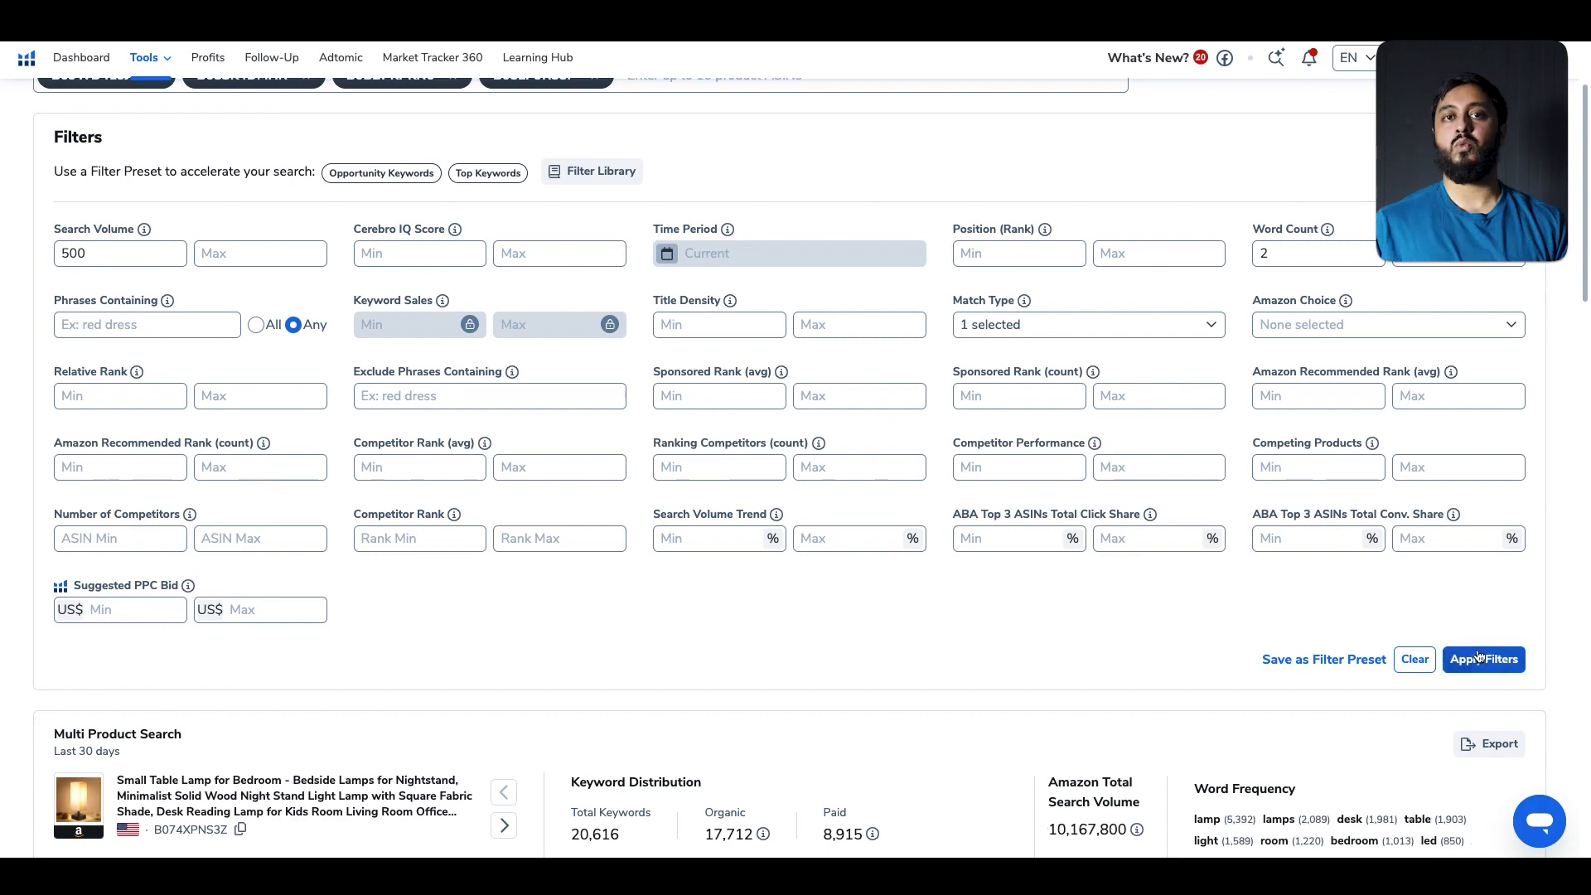
pyautogui.click(1487, 660)
pyautogui.scroll(-3, 1018, 629)
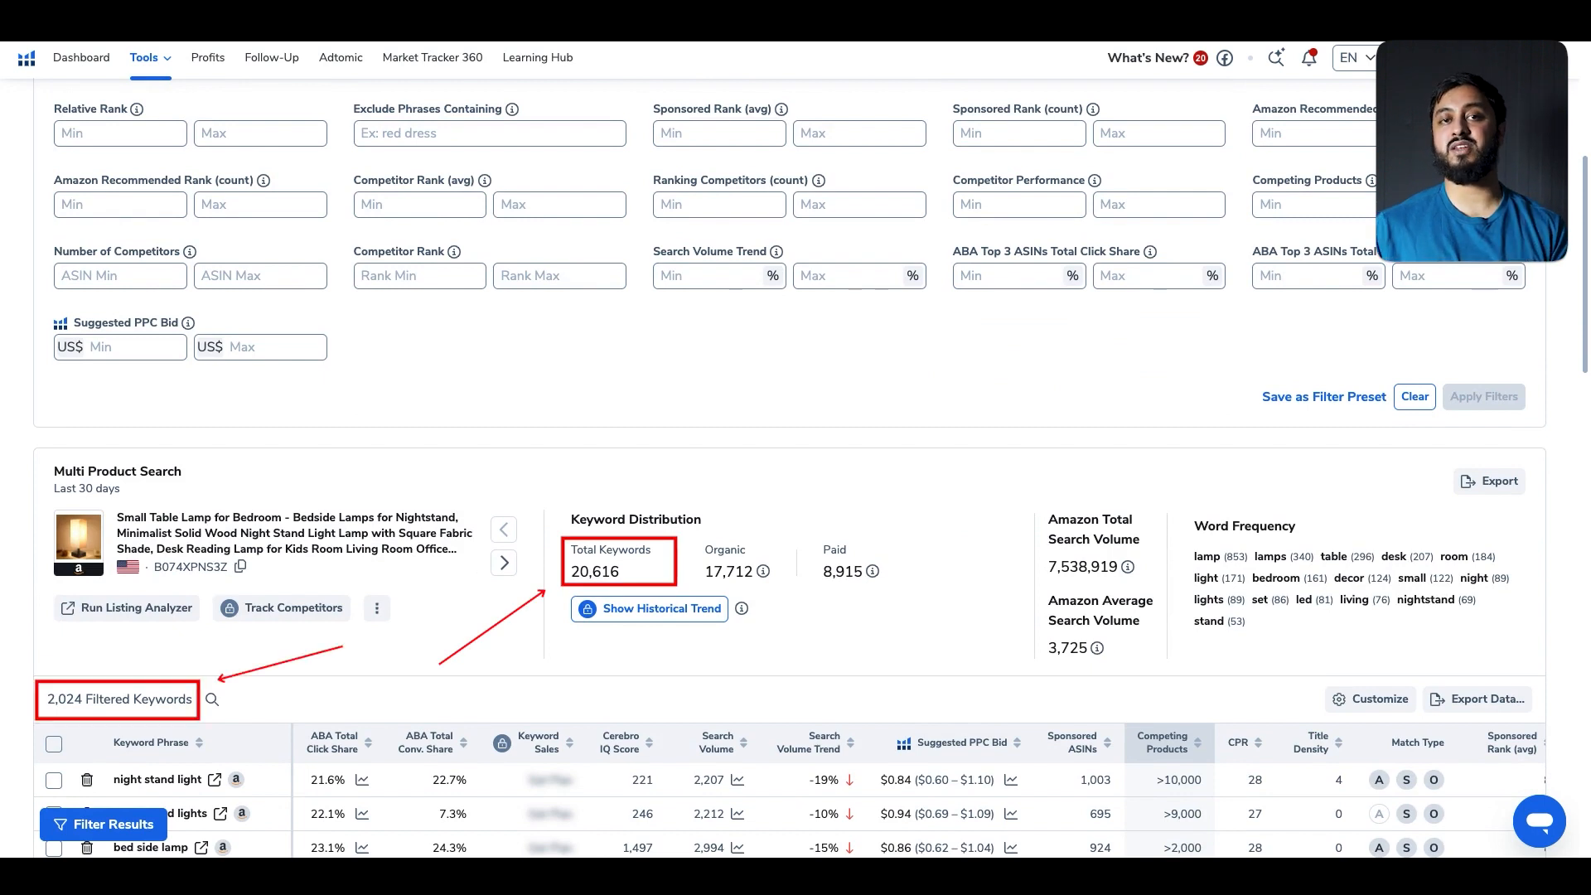
# Apply a minimum relative rank of 5 and review the filtered keyword list
pyautogui.scroll(3, 280, 370)
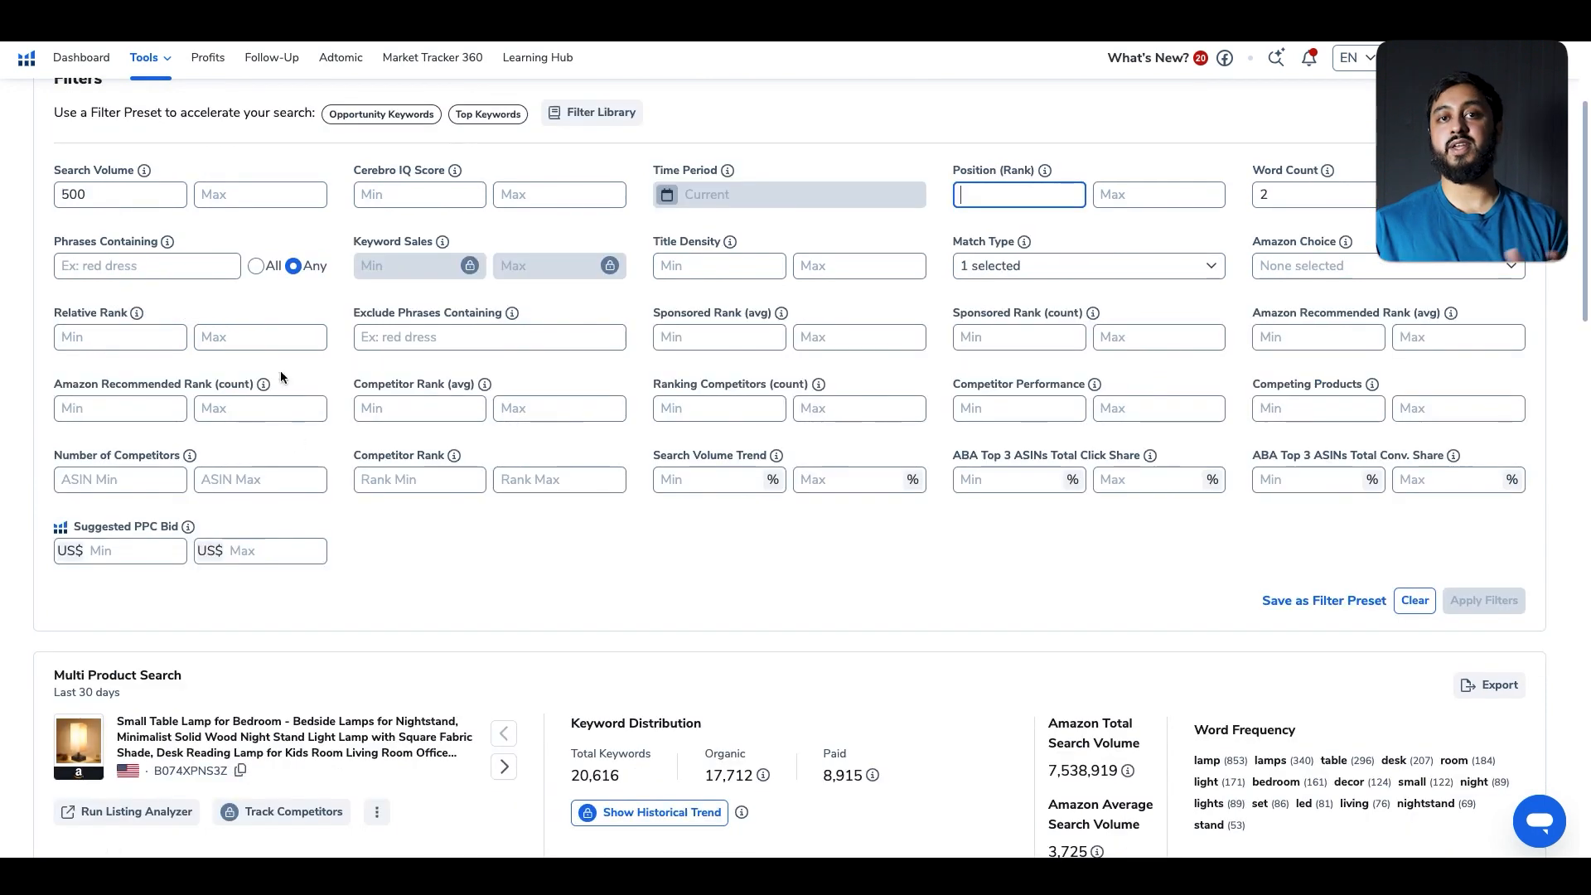
pyautogui.click(108, 338)
pyautogui.write('5')
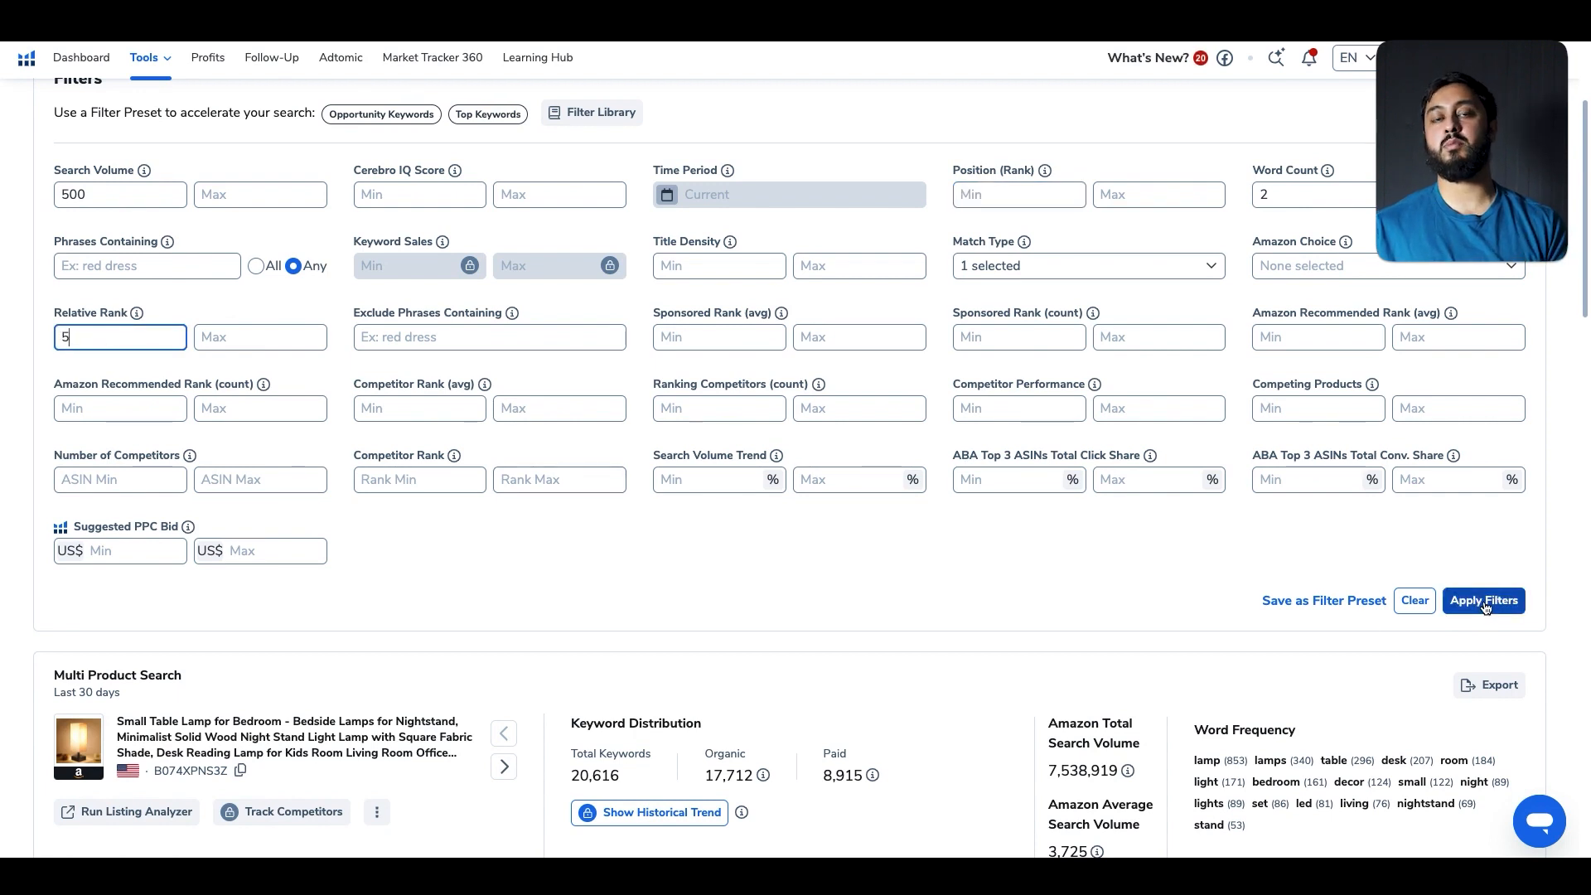
pyautogui.click(1484, 603)
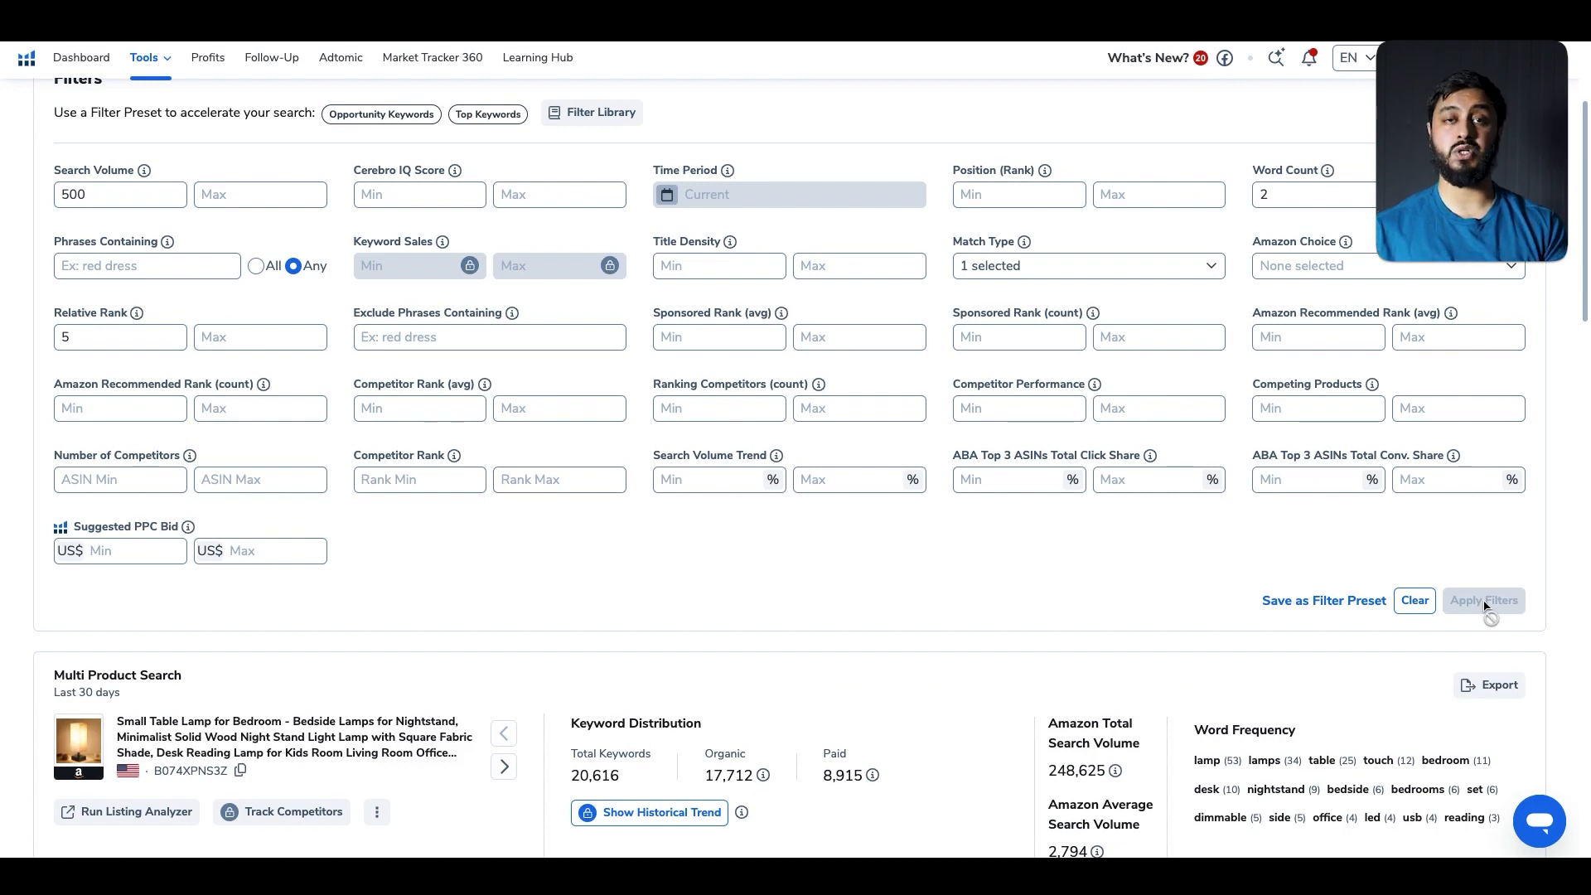
pyautogui.scroll(-15, 694, 643)
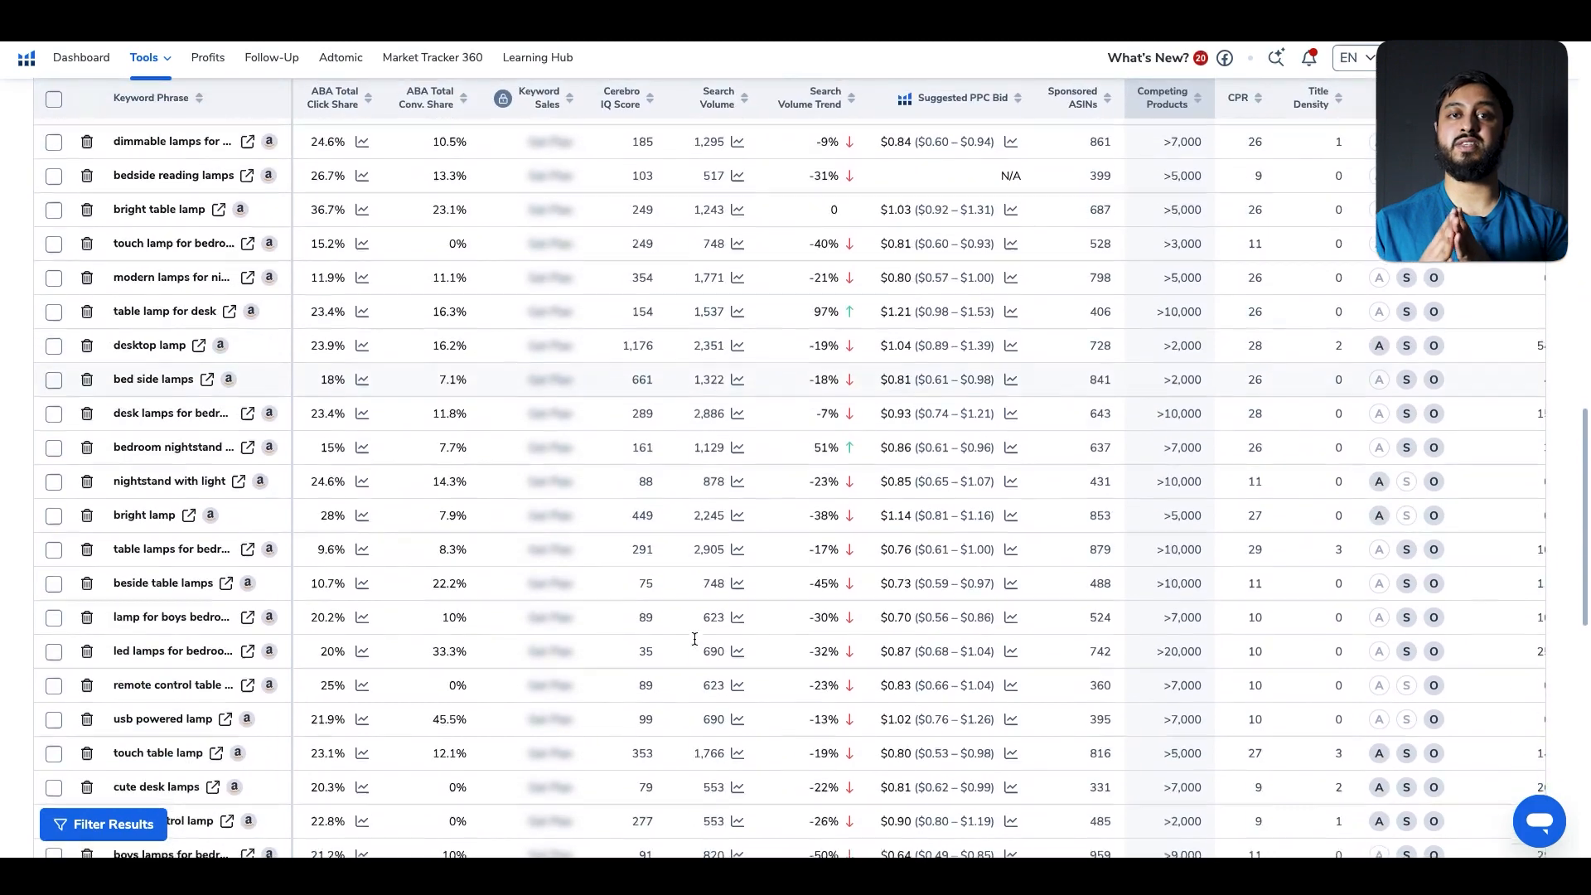
pyautogui.scroll(-3, 695, 643)
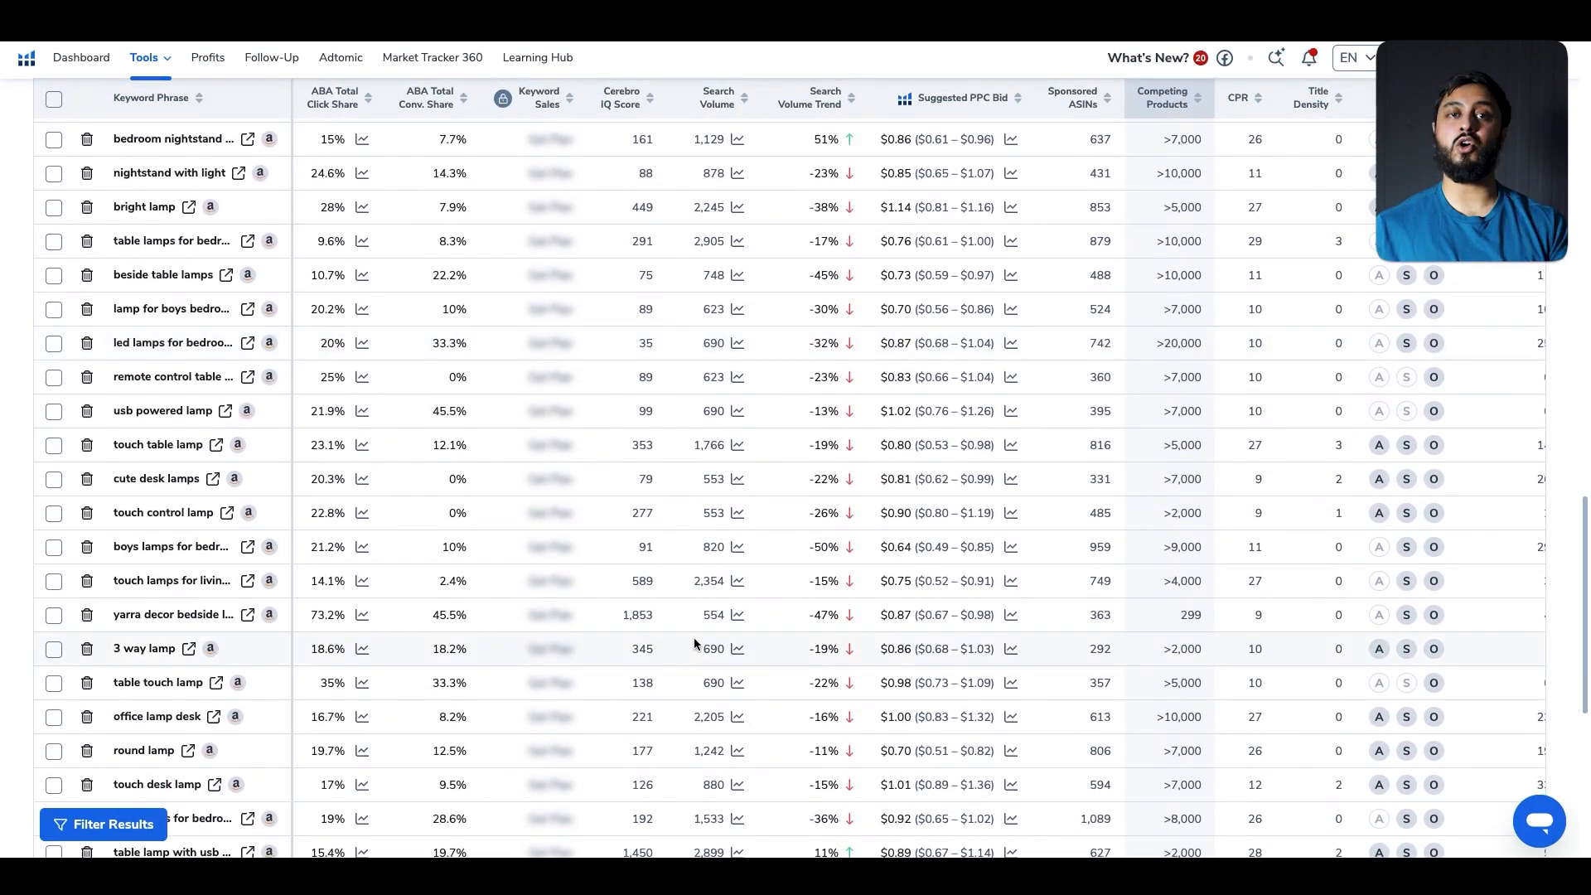
pyautogui.scroll(-3, 694, 643)
pyautogui.scroll(10, 694, 643)
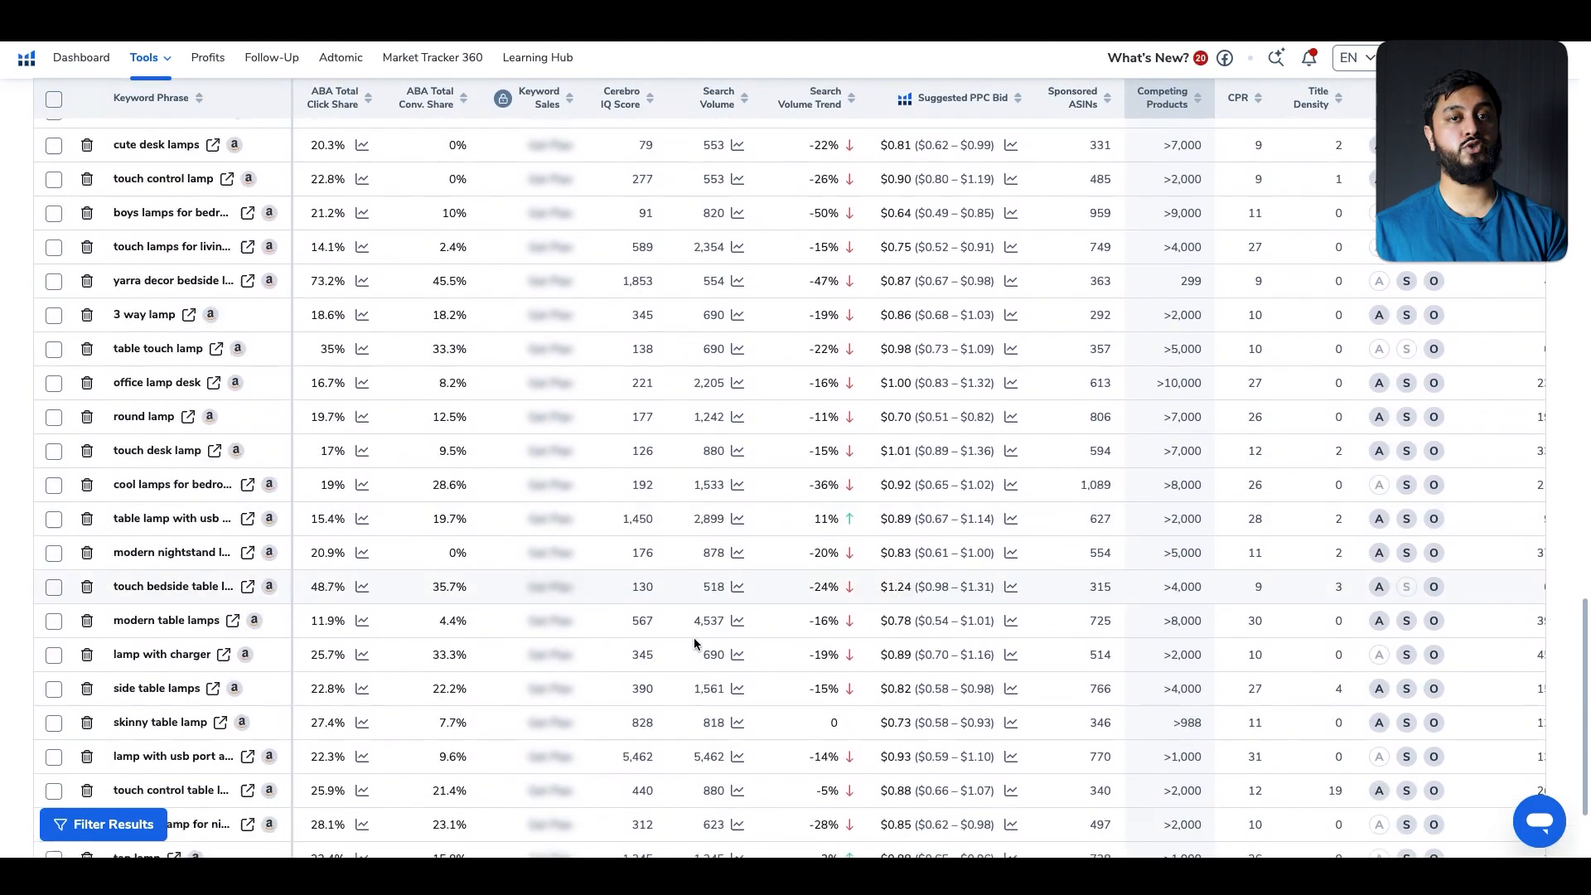
# Lower the minimum relative rank filter to 3 and apply it to the keywords
pyautogui.scroll(10, 694, 643)
pyautogui.scroll(-3, 694, 643)
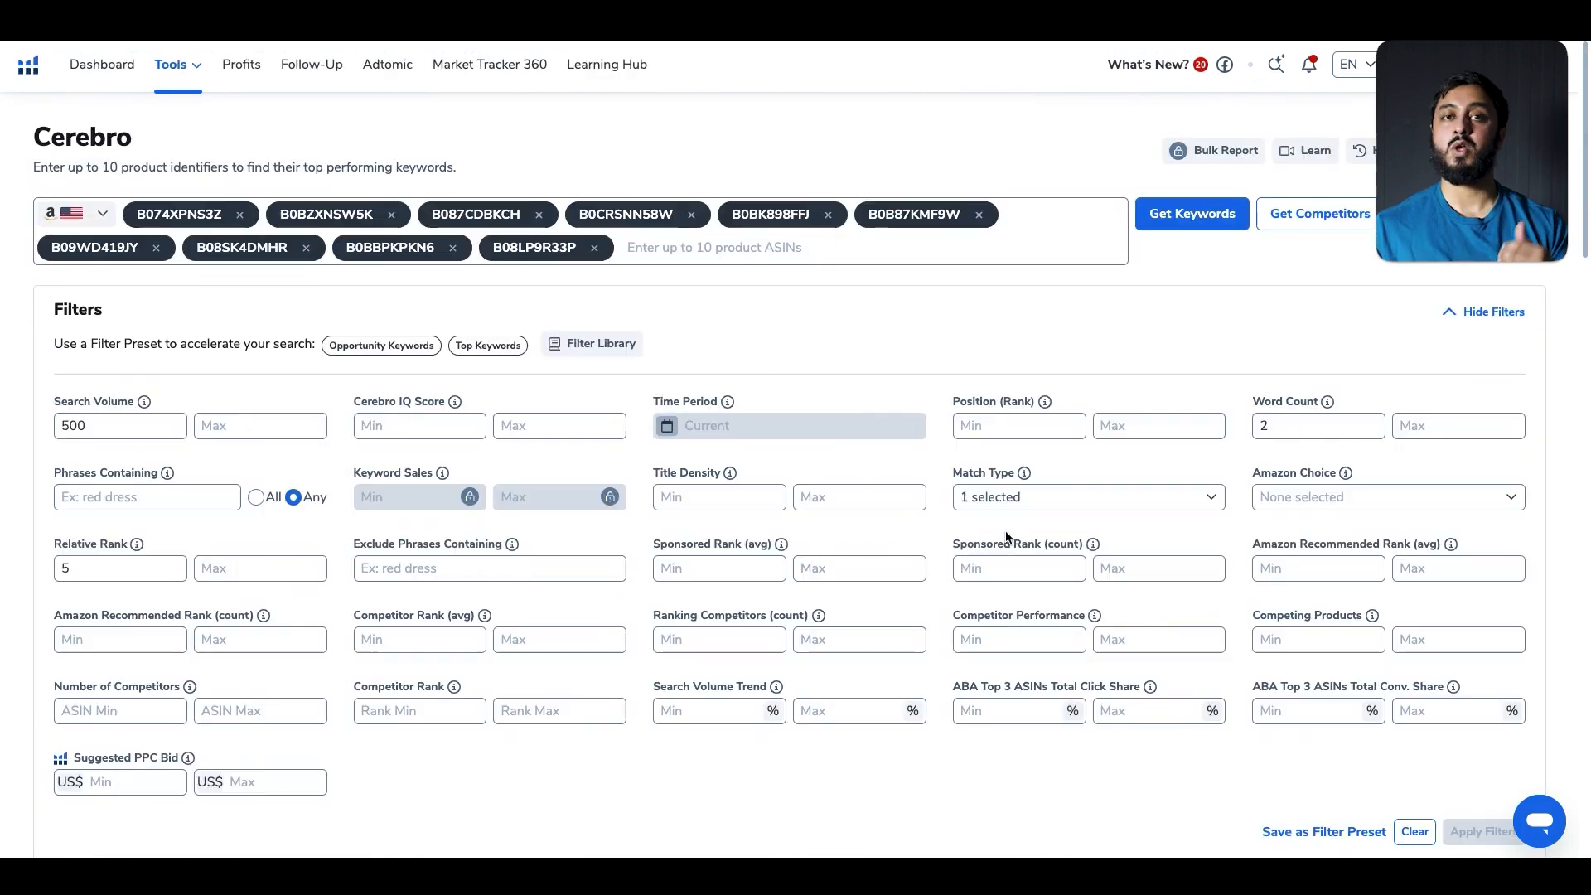
pyautogui.click(83, 575)
pyautogui.press('BackSpace')
pyautogui.write('3')
pyautogui.scroll(-2, 934, 671)
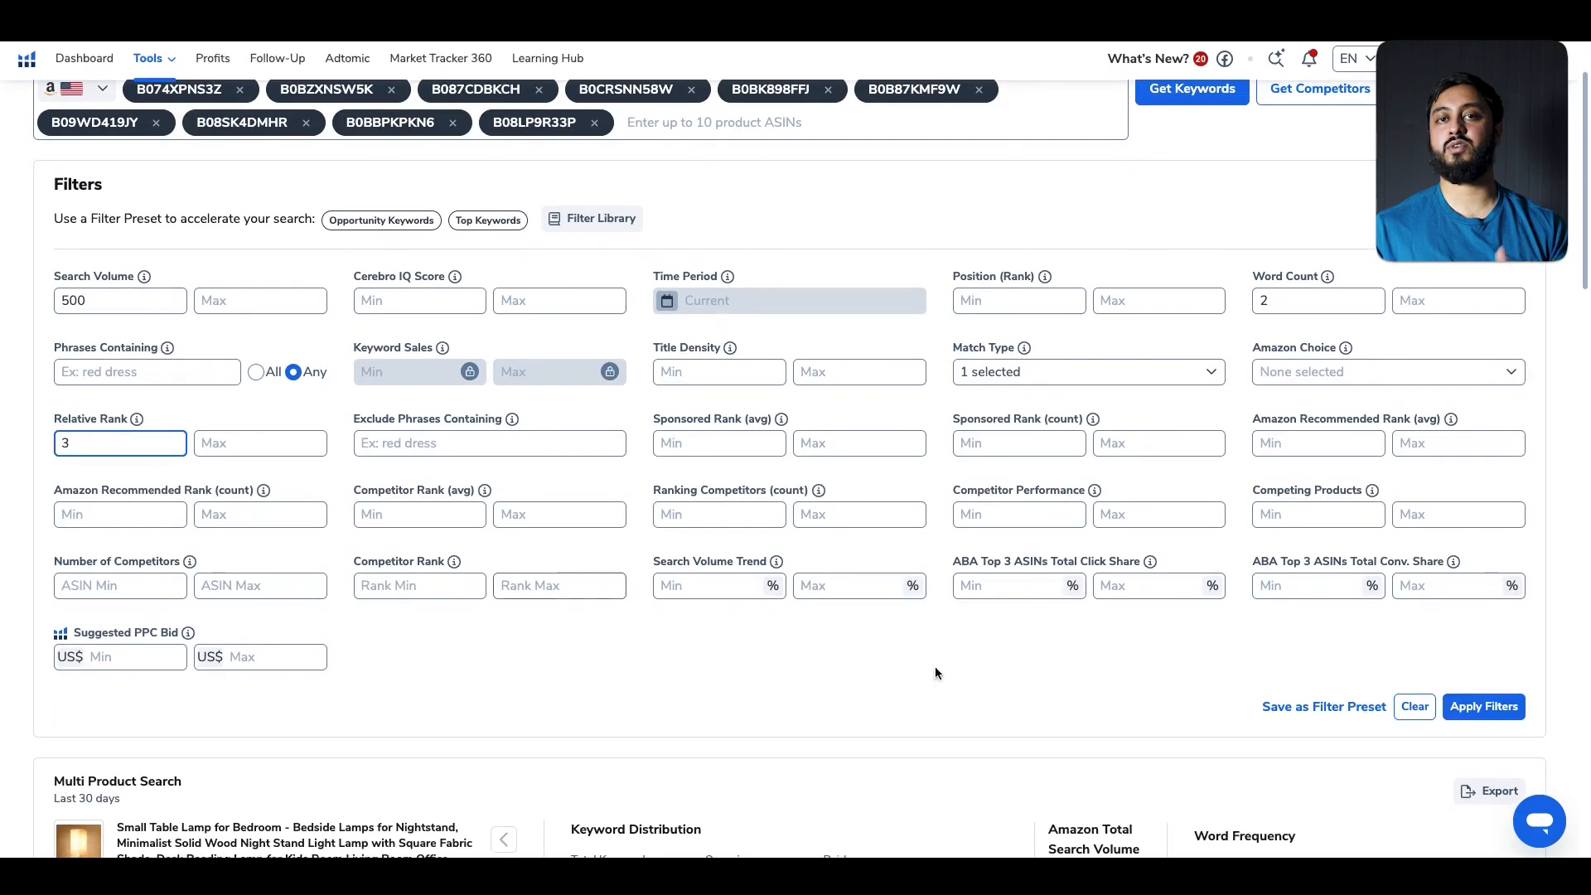
pyautogui.press('Return')
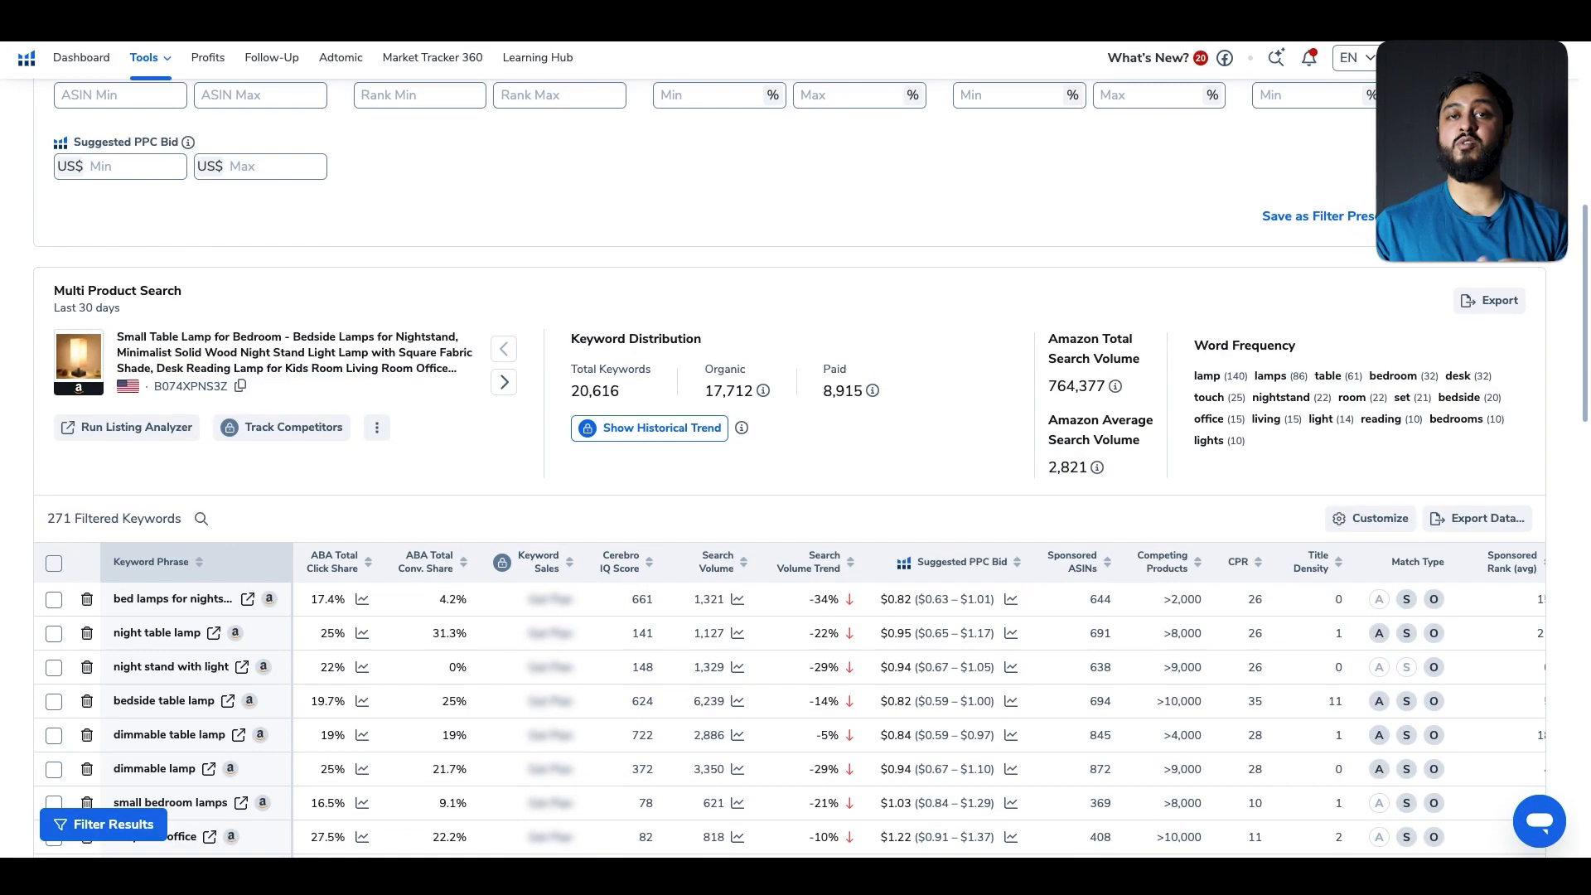
# Set the minimum relative rank filter back to 5 and apply it
pyautogui.scroll(3, 56, 195)
pyautogui.click(56, 196)
pyautogui.write('5')
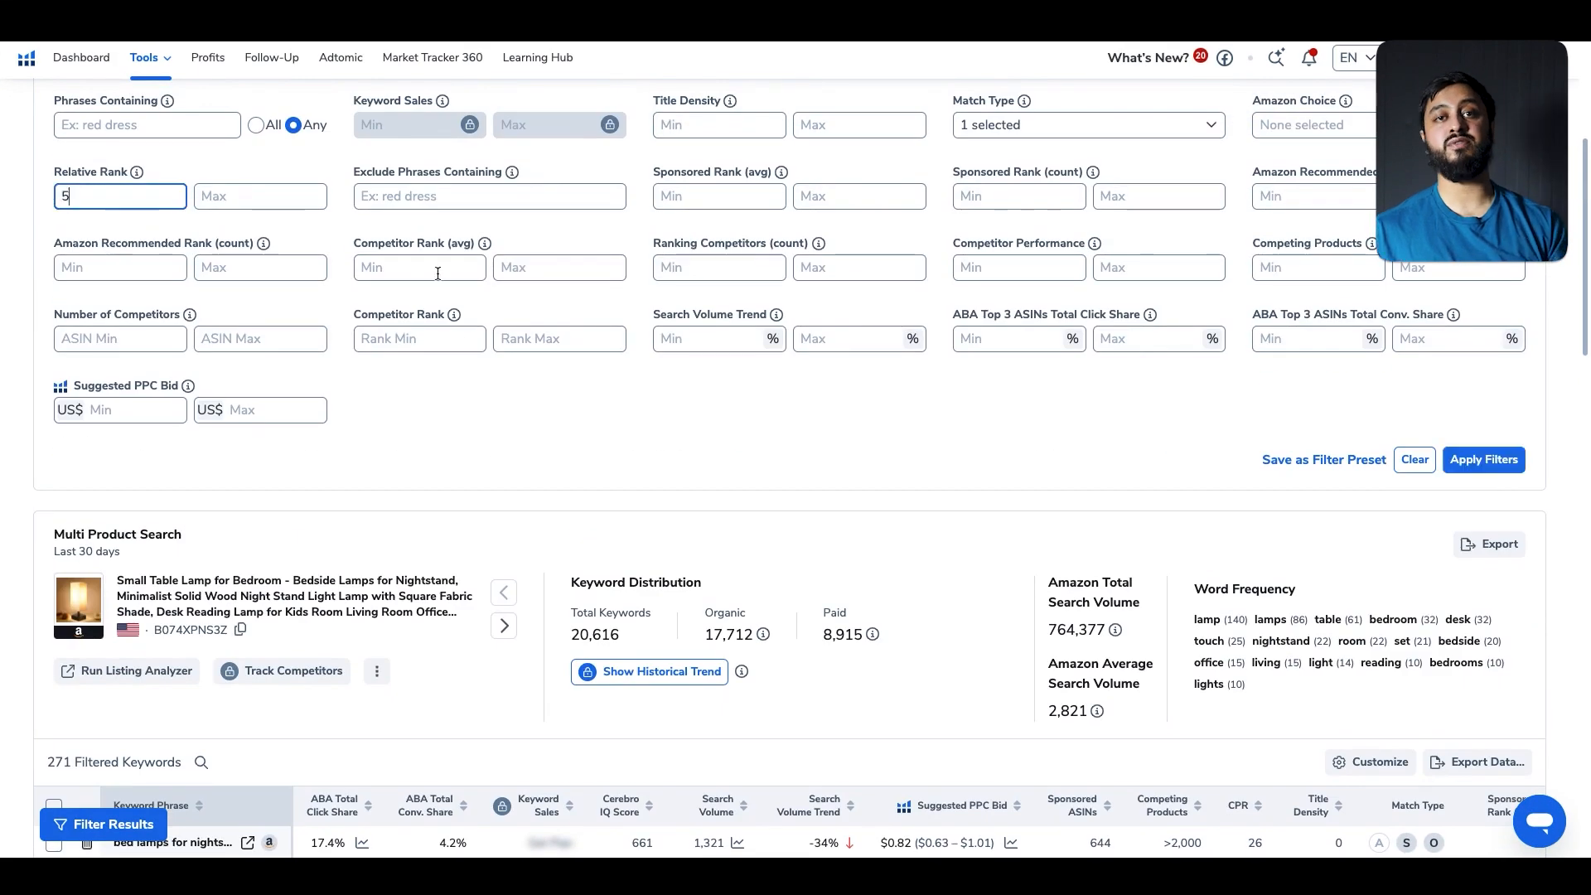
pyautogui.click(1484, 459)
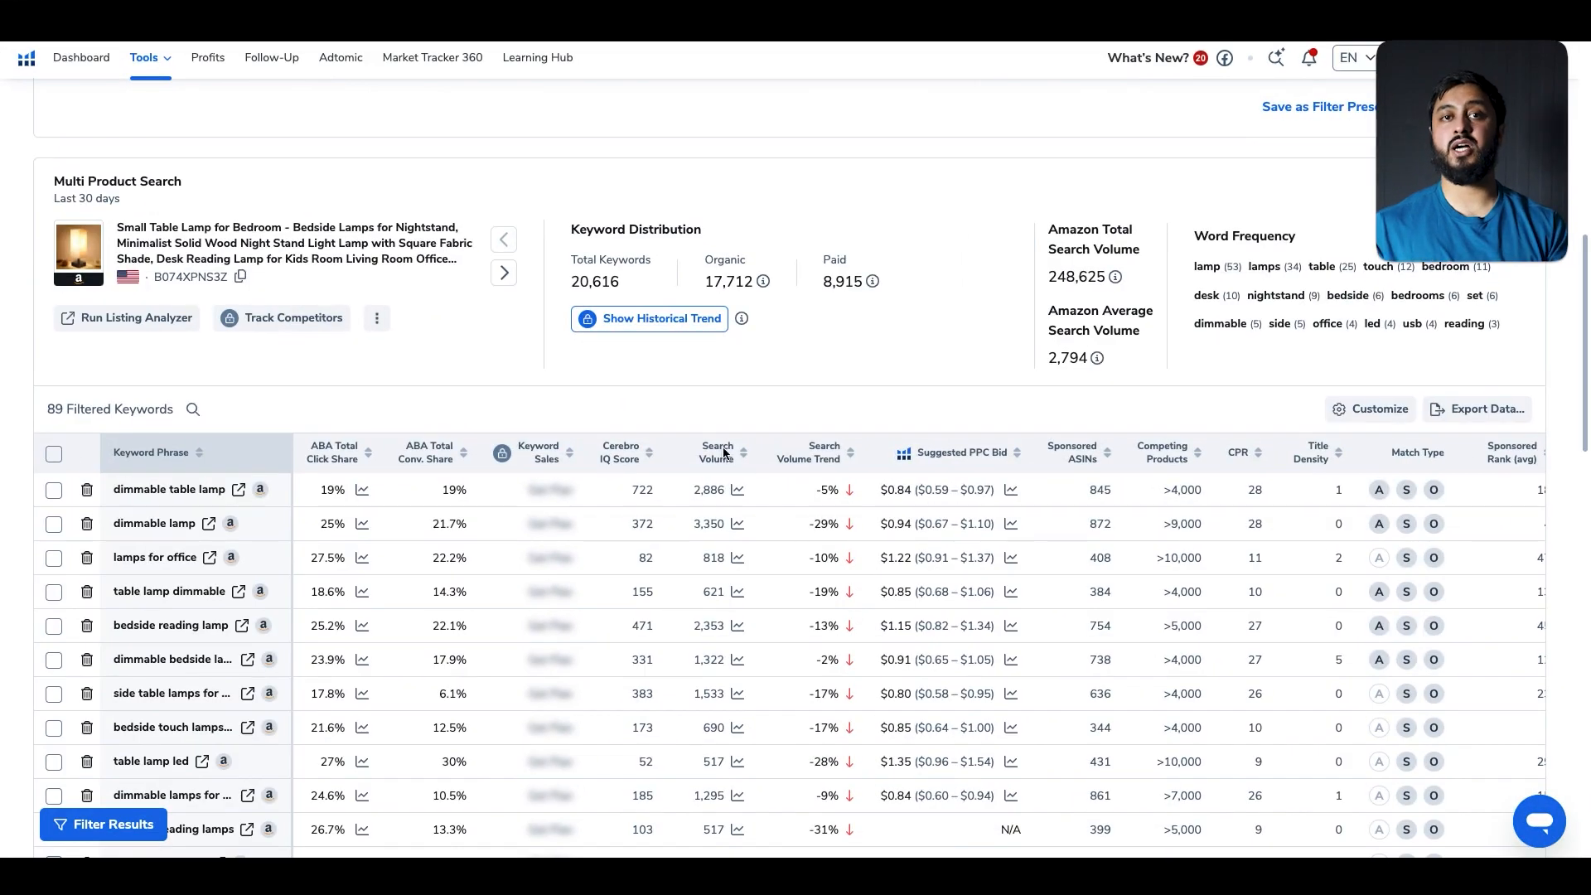
# Sort the filtered keywords by search volume from highest to lowest
pyautogui.click(718, 453)
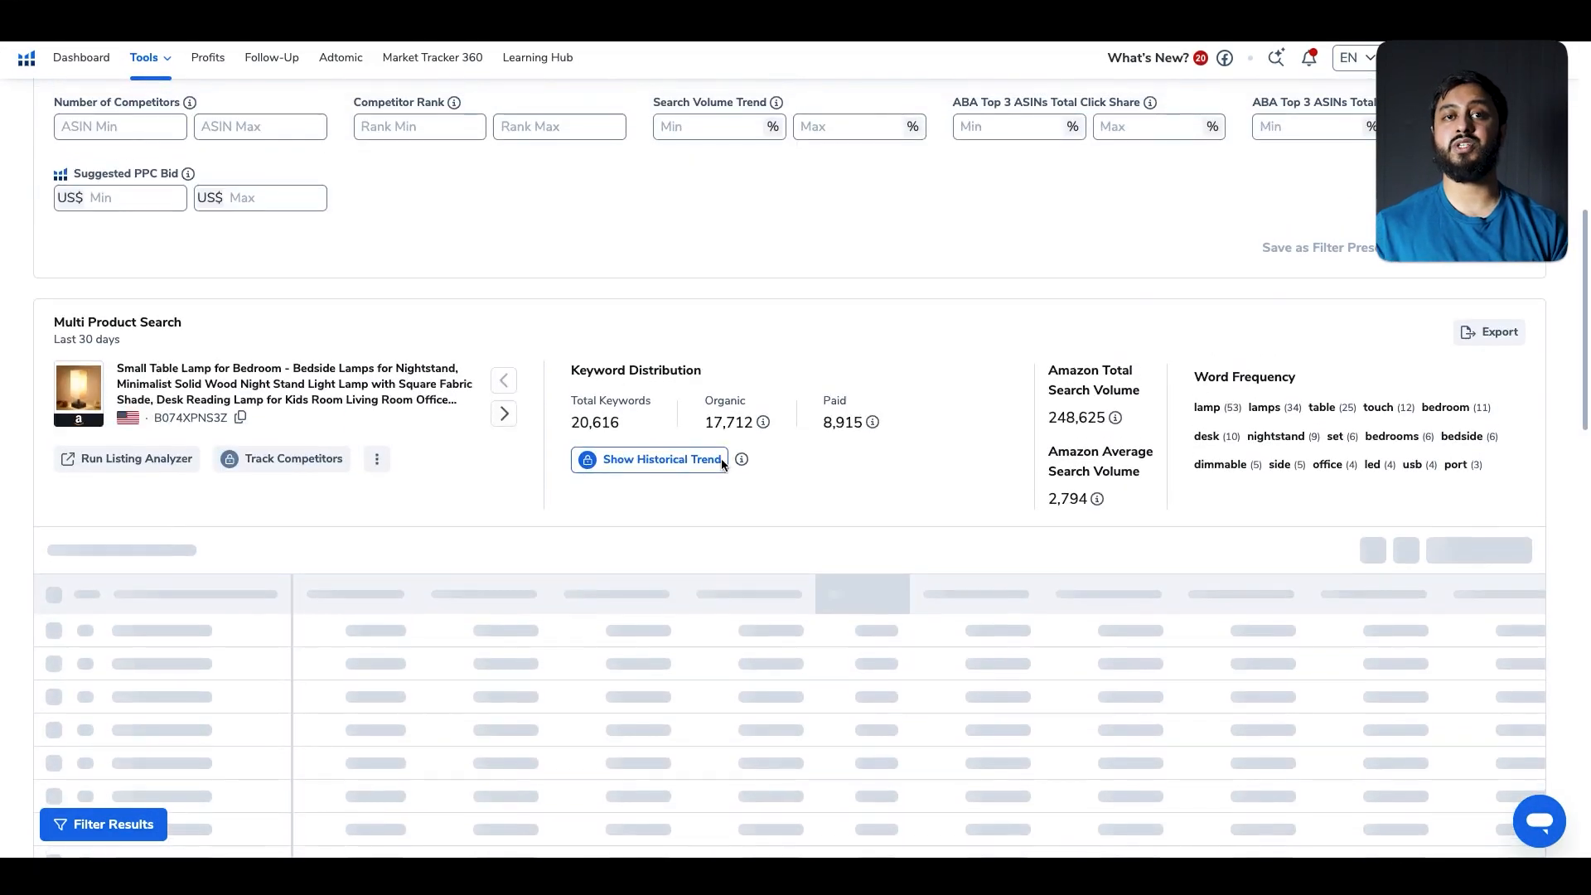
pyautogui.scroll(1, 721, 460)
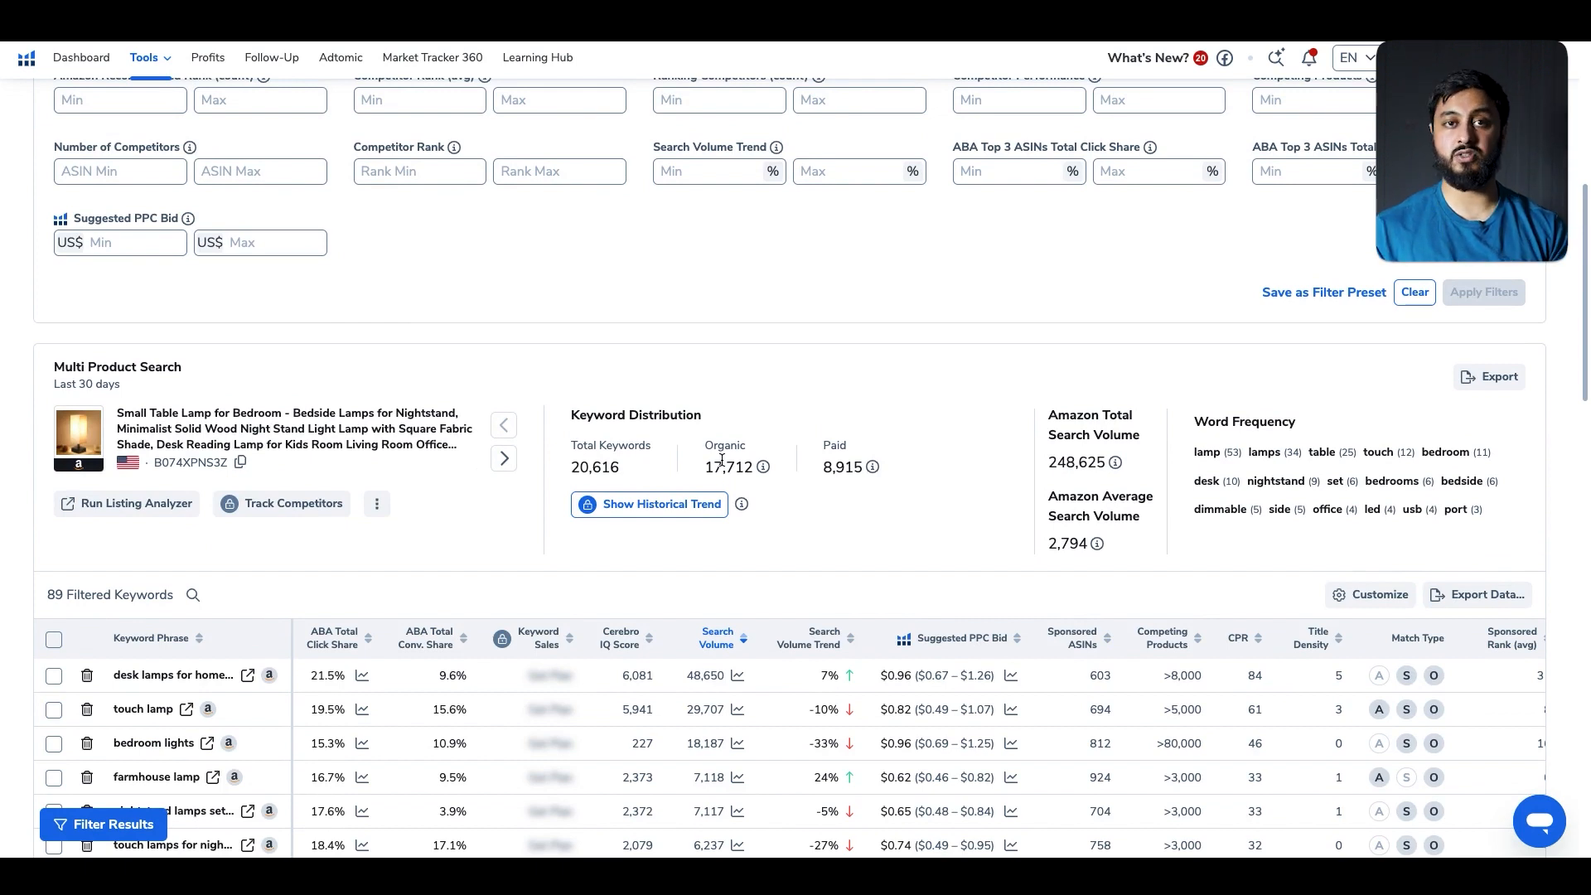
pyautogui.scroll(-2, 722, 460)
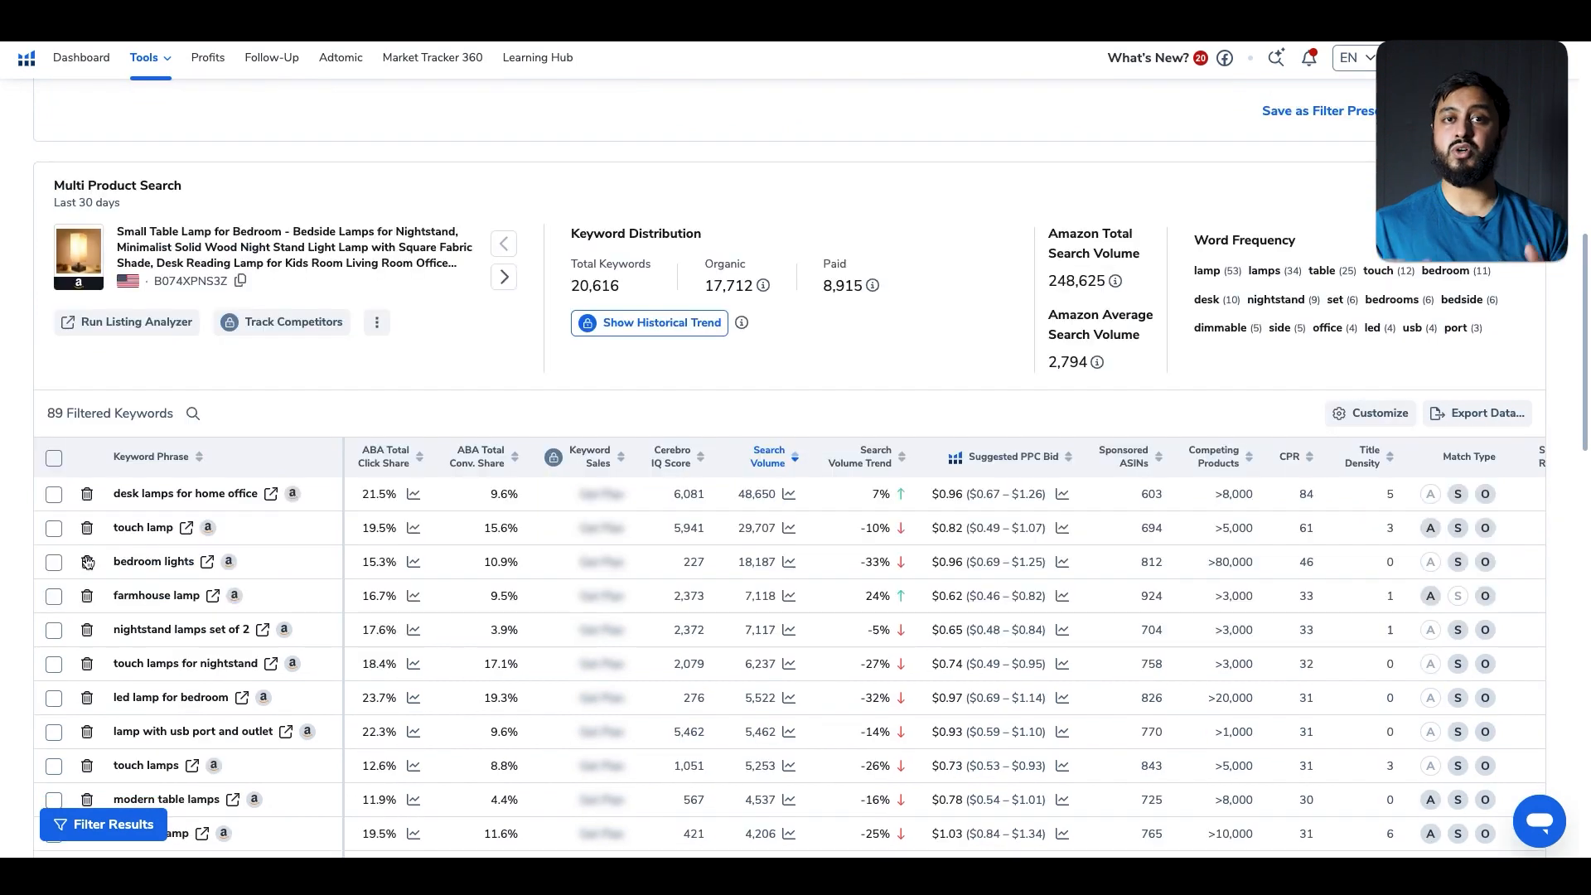
# Delete the keywords "bedroom lights", "farmhouse lamp", "nightstand lamps set of 2" and "touch lamps for nightstand" from the filtered list
pyautogui.click(87, 562)
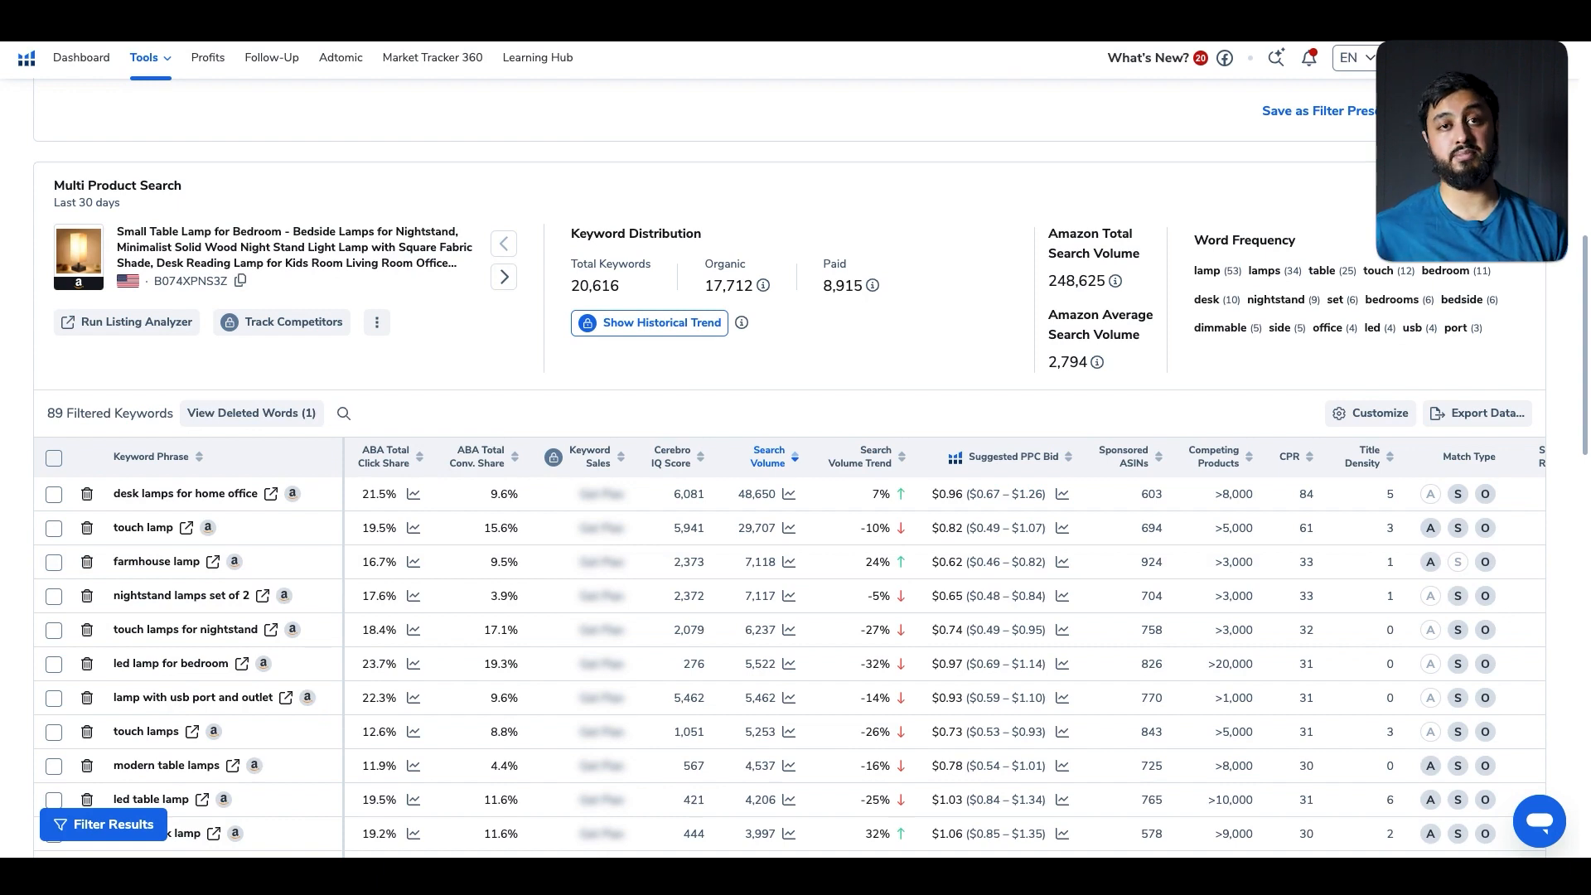
pyautogui.click(213, 563)
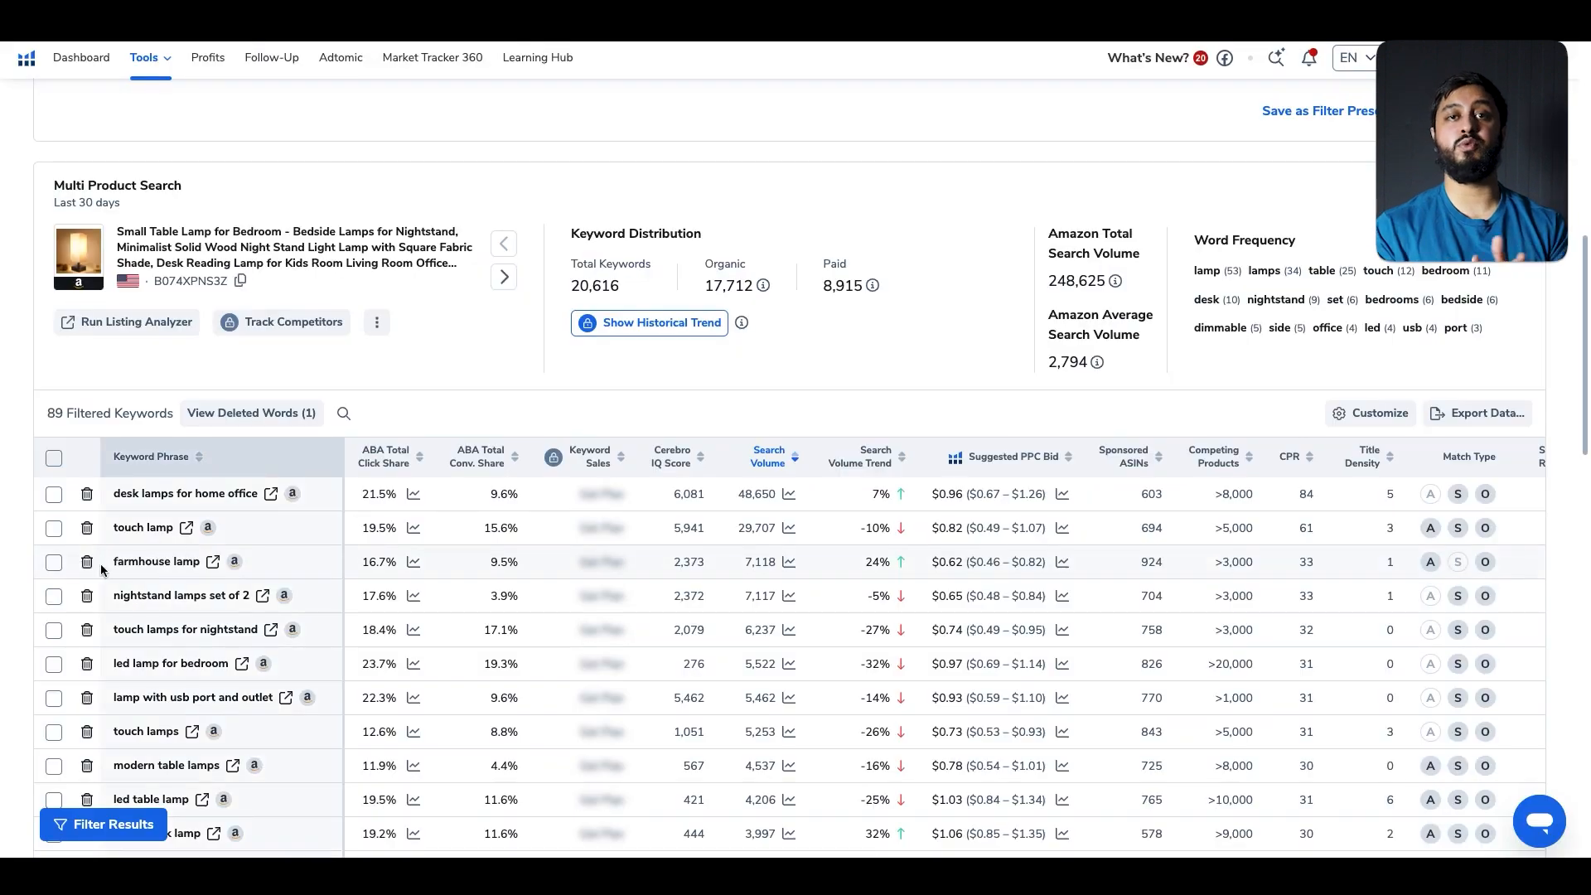
pyautogui.click(86, 562)
pyautogui.click(86, 562)
pyautogui.click(87, 562)
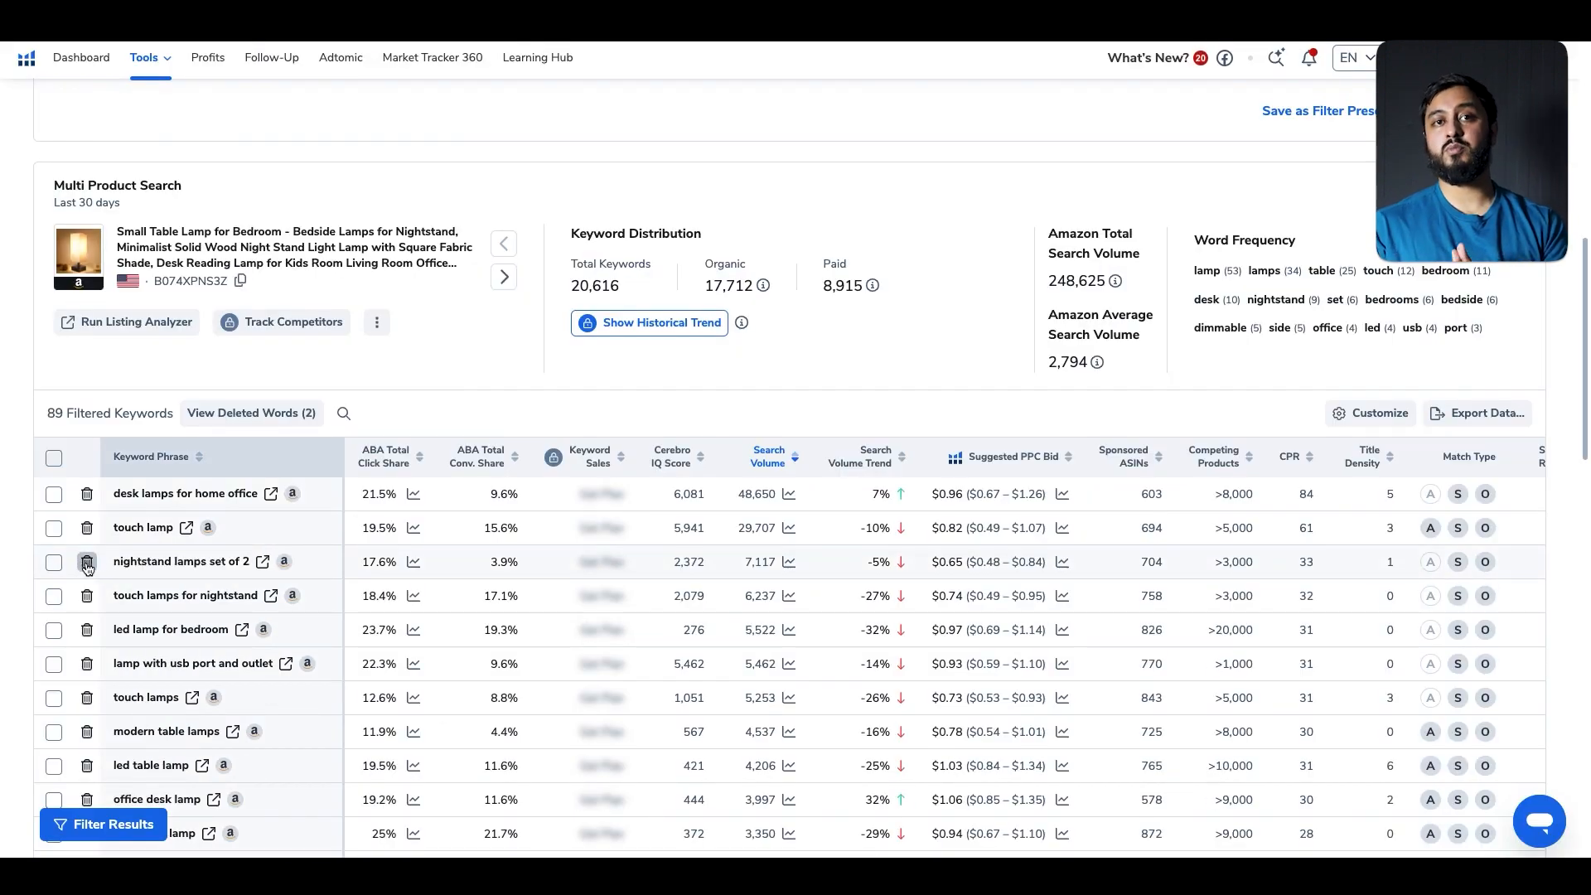
# Delete the irrelevant keyword "side lamps bedroom set of 2" near the end of the first page of filtered keywords
pyautogui.scroll(-10, 189, 683)
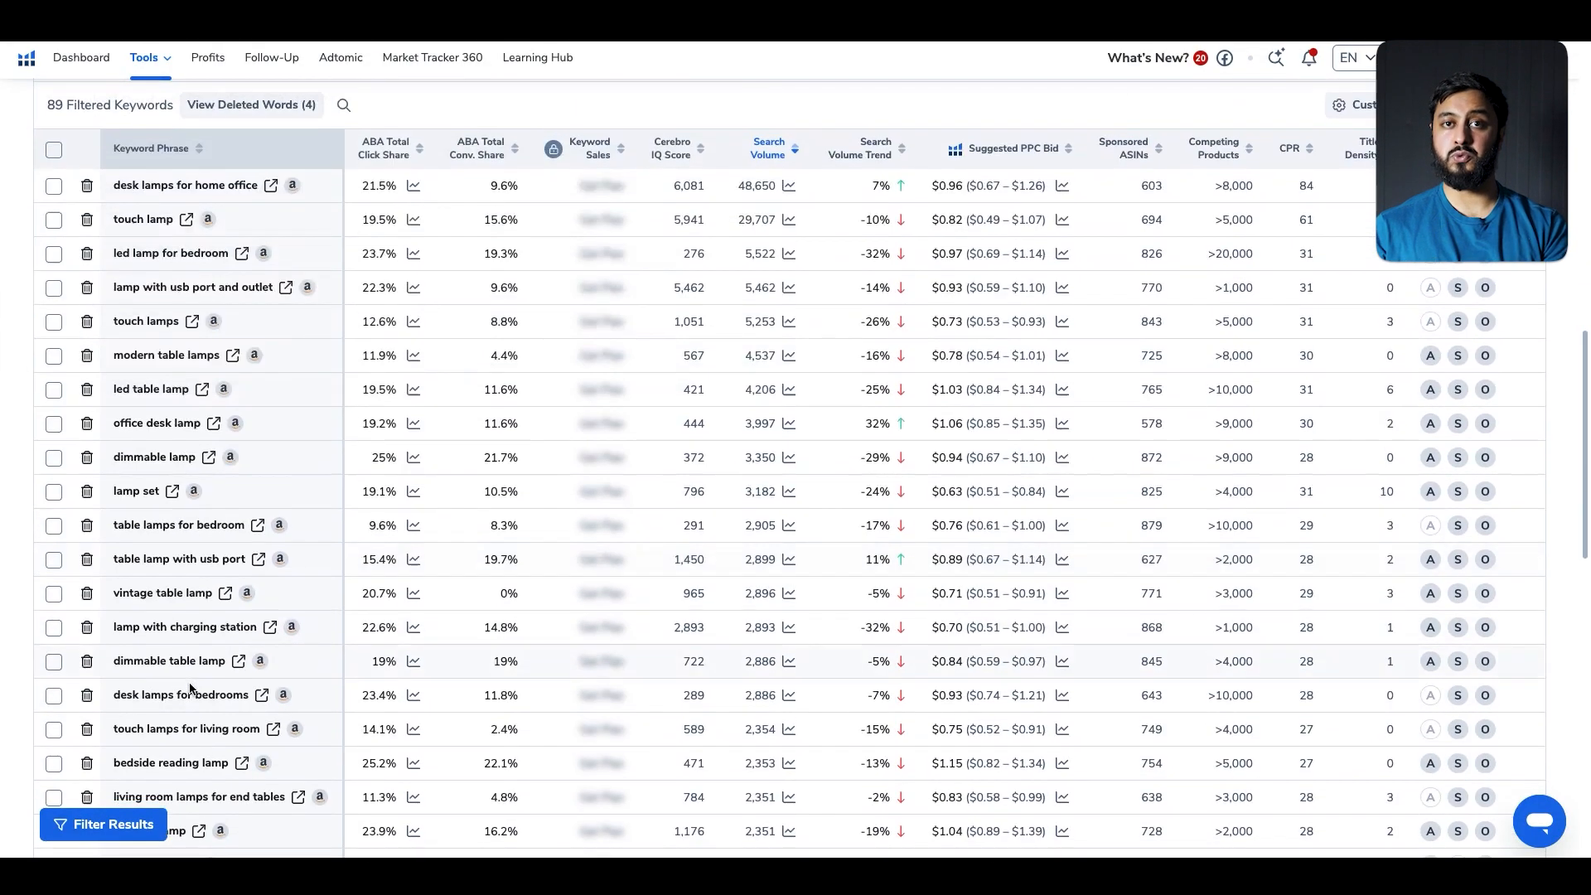
pyautogui.scroll(-10, 217, 771)
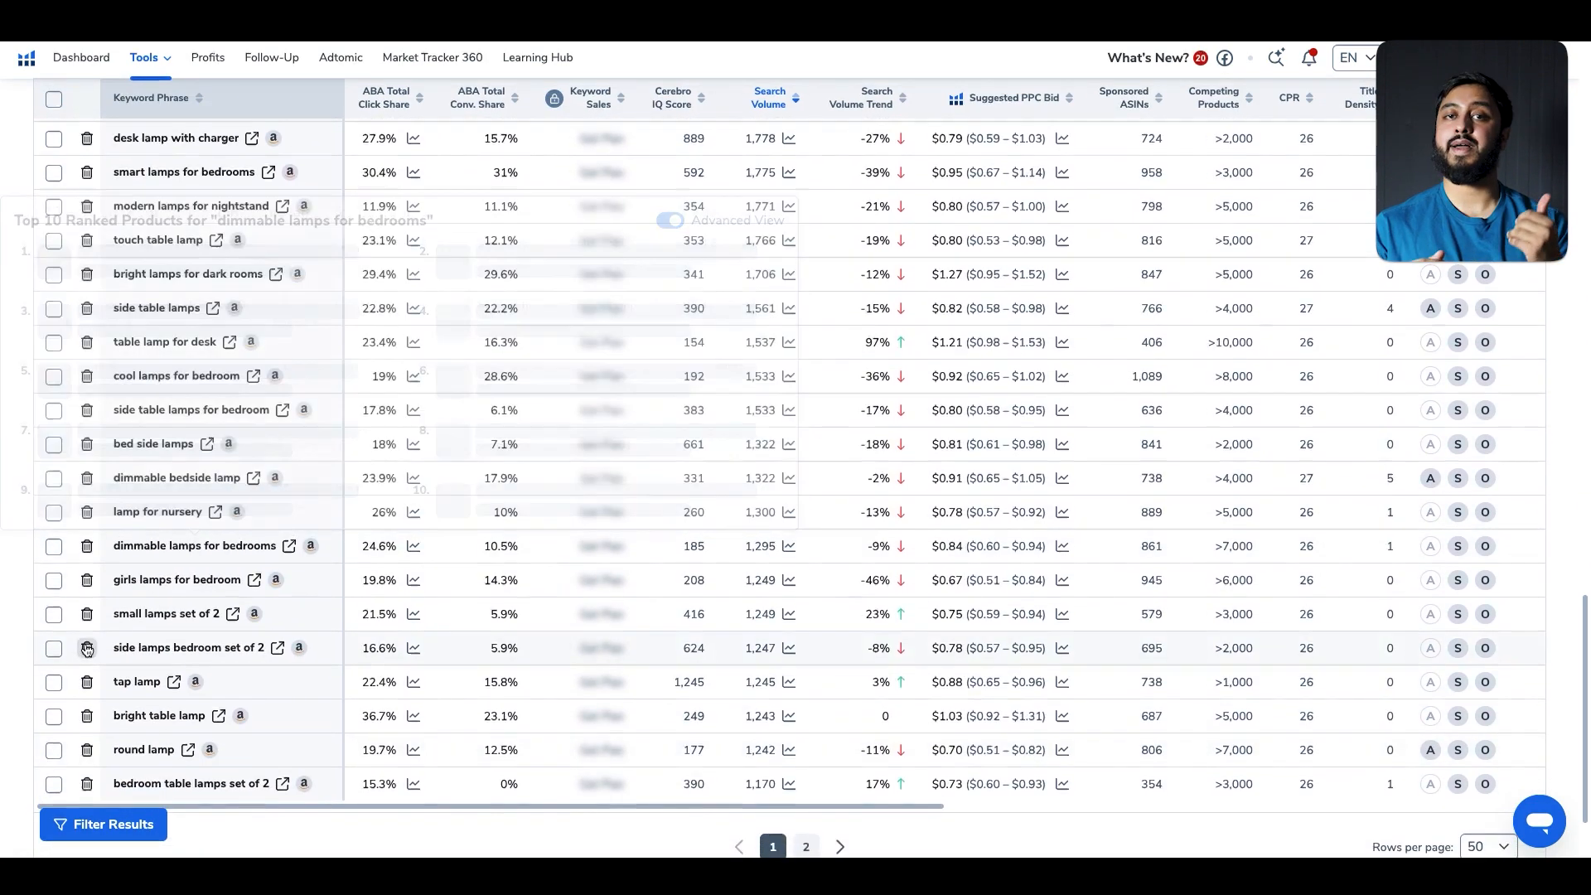
pyautogui.click(87, 697)
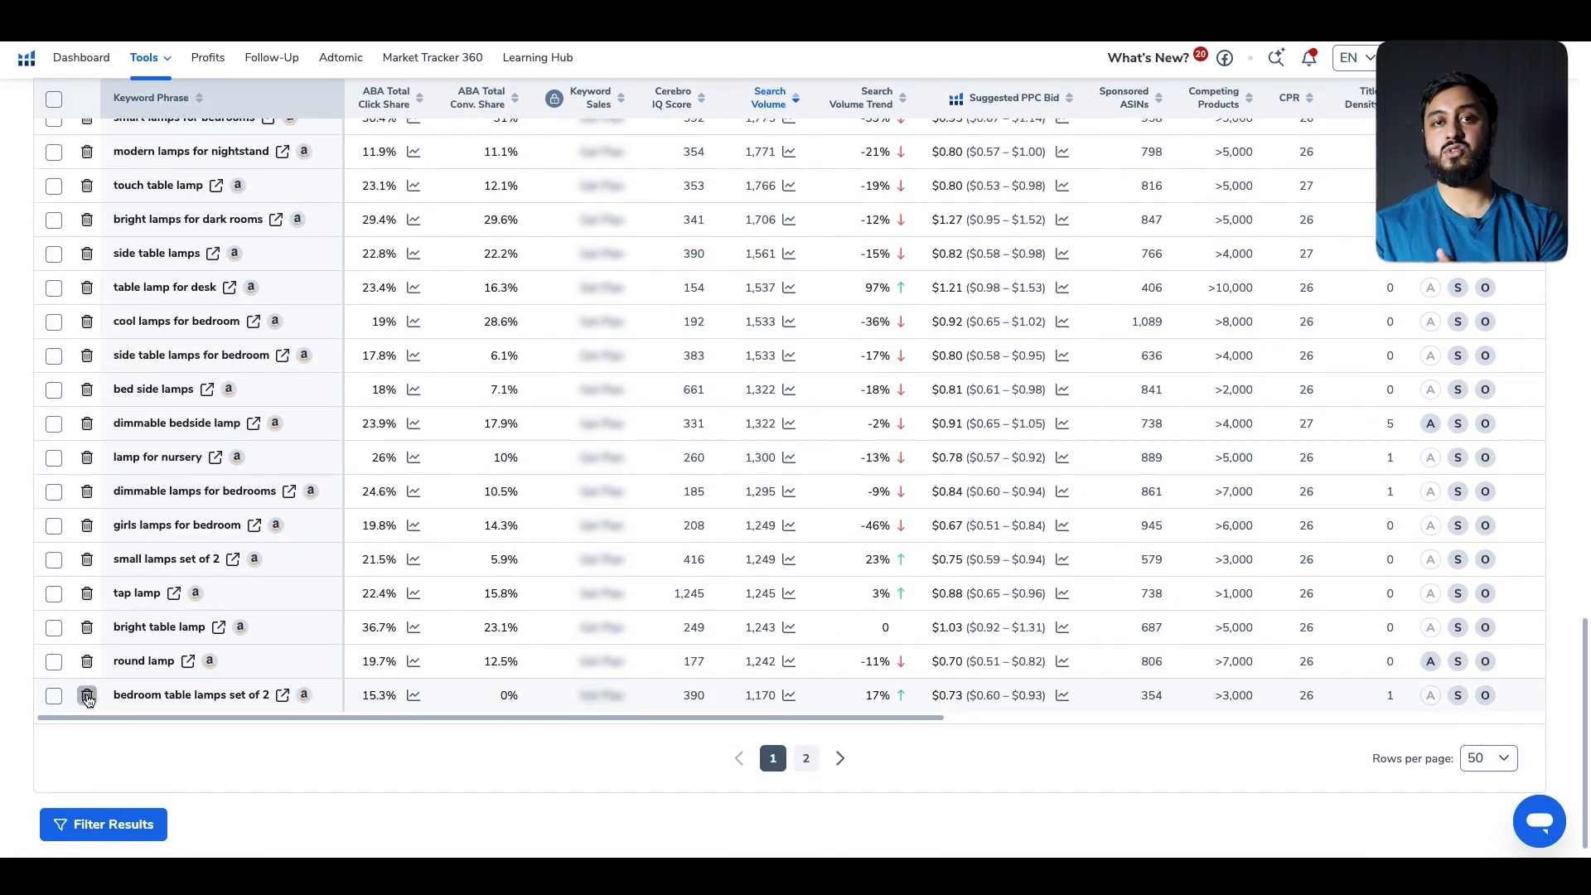